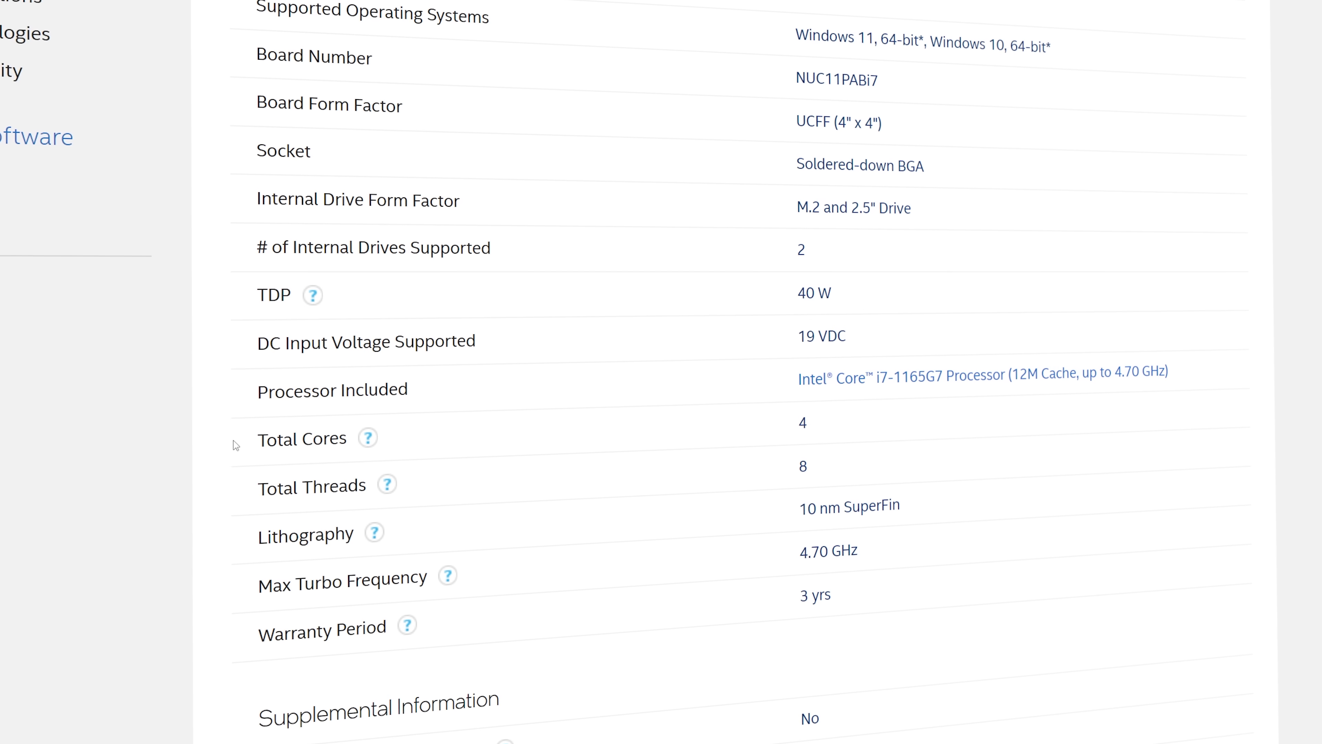
left_click_drag(235, 444, 823, 481)
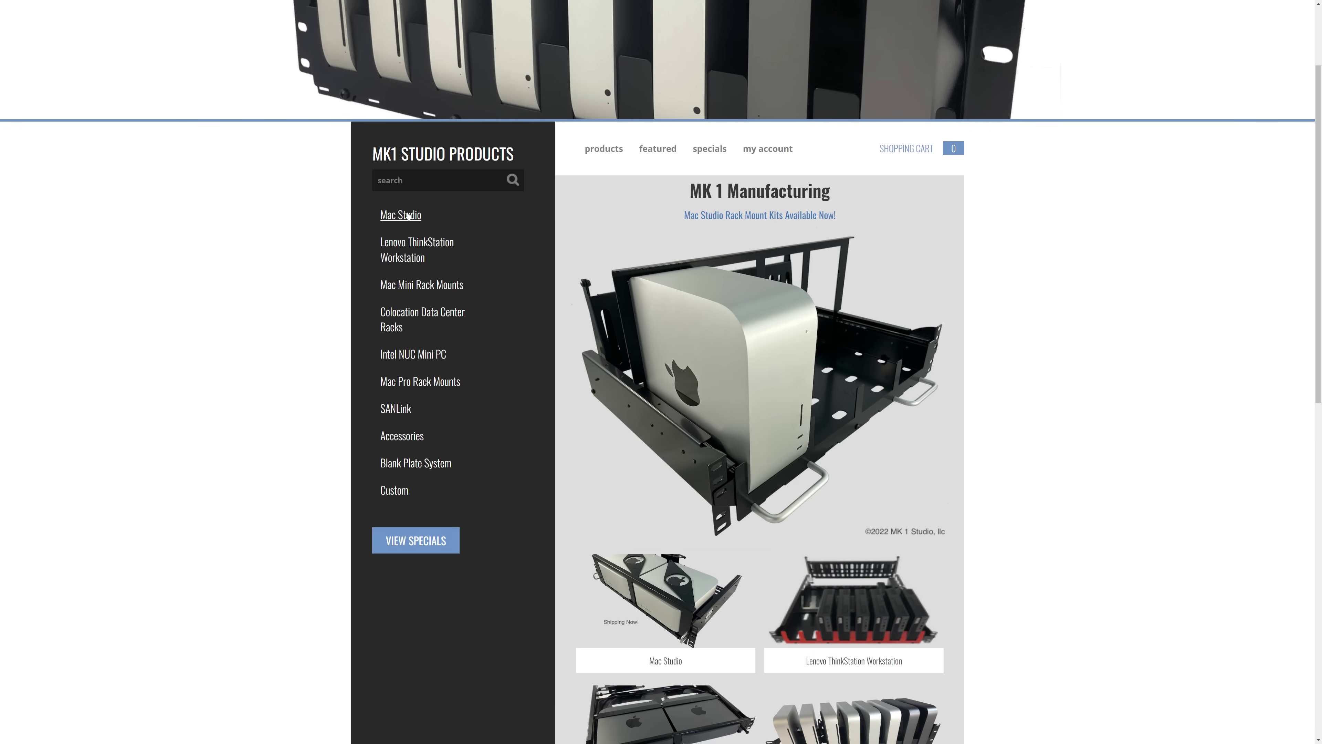
- Browse the Mac Studio and Lenovo ThinkStation Workstation rack mount categories in the MK1 store
left_click(417, 236)
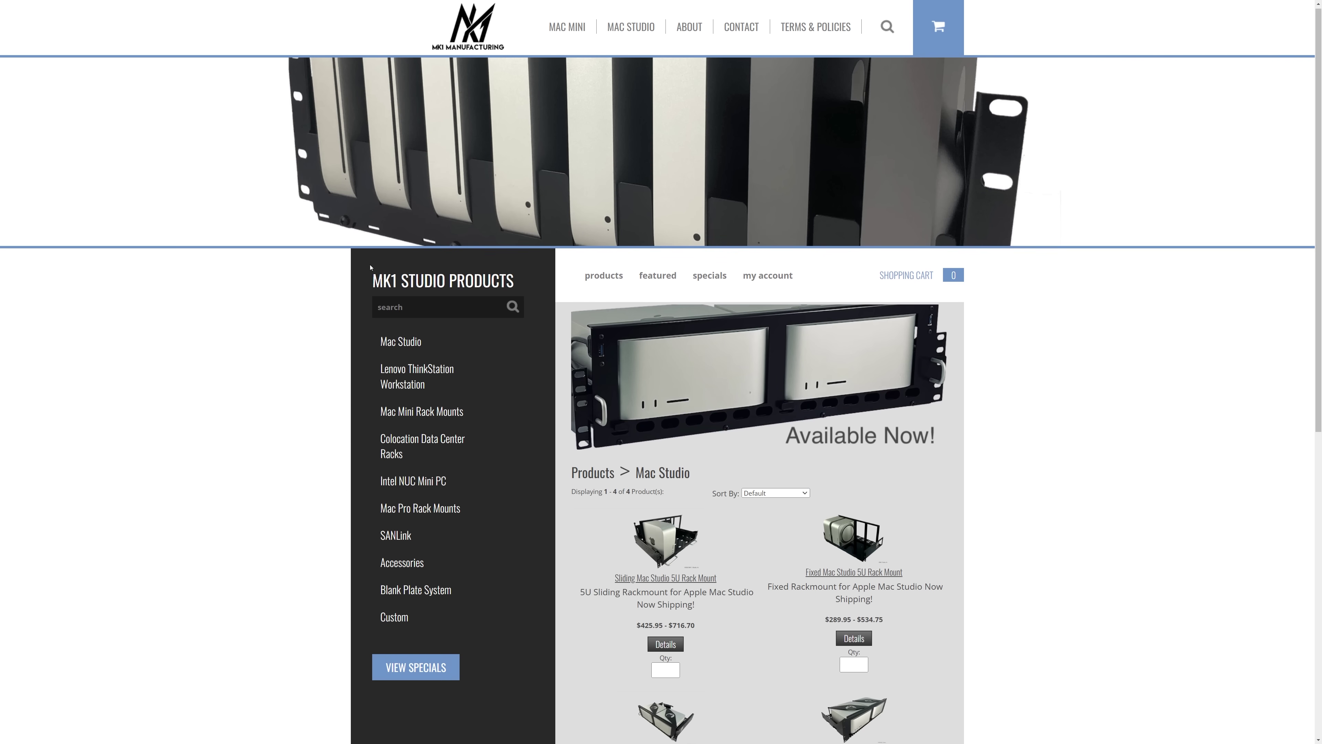
scroll(370, 267, "down", 3)
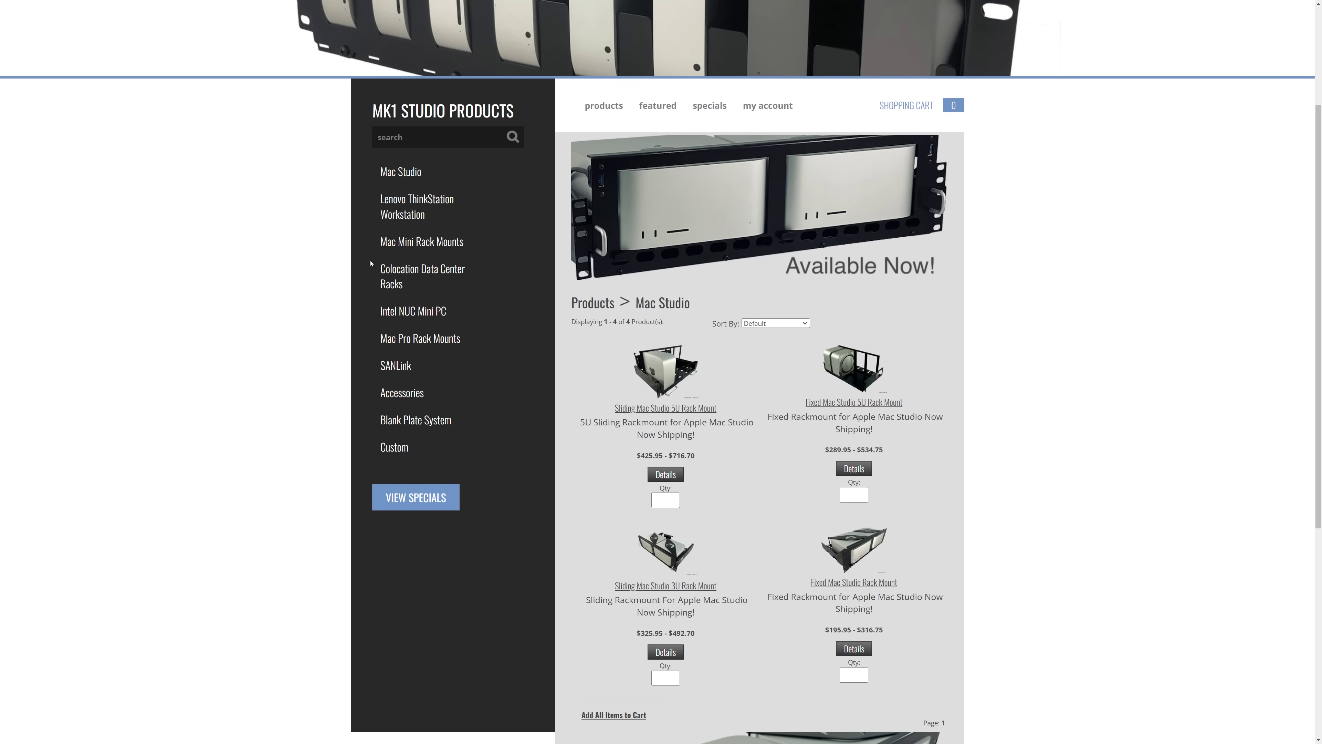
left_click(416, 206)
scroll(320, 242, "down", 3)
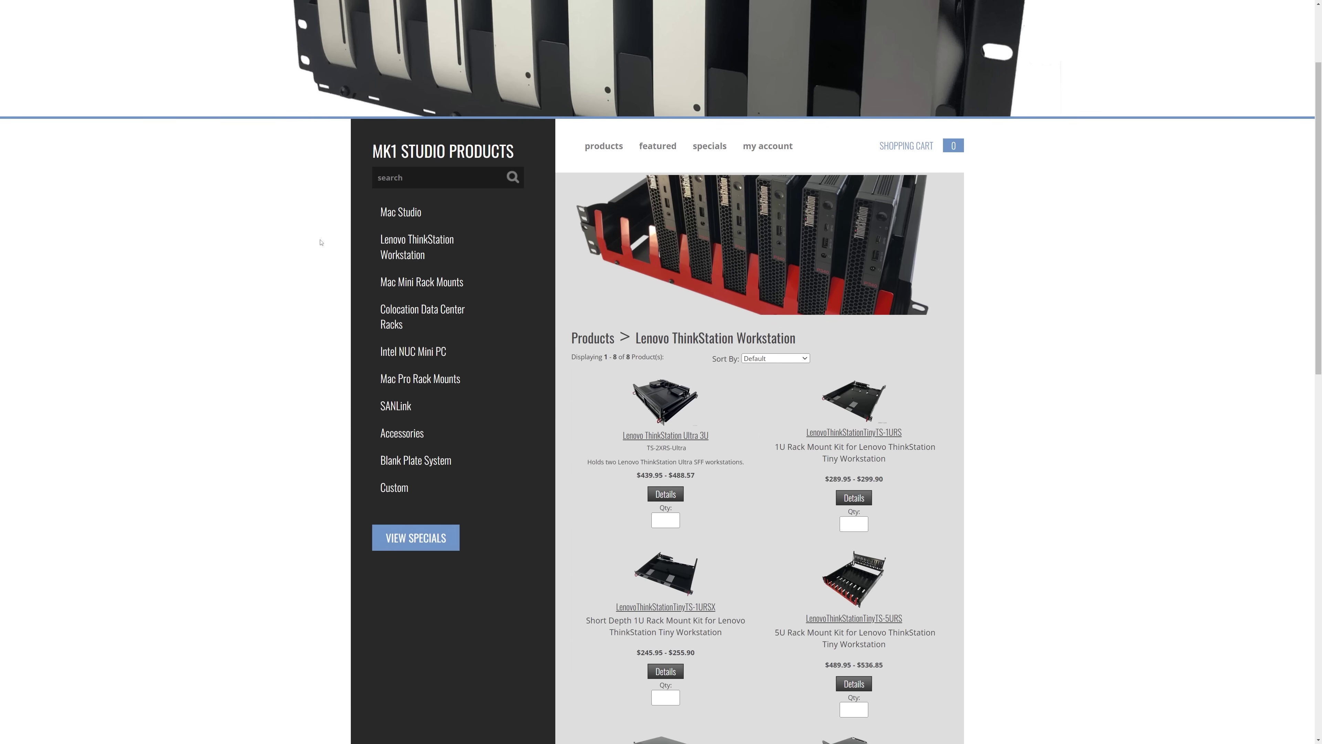
scroll(321, 242, "down", 1)
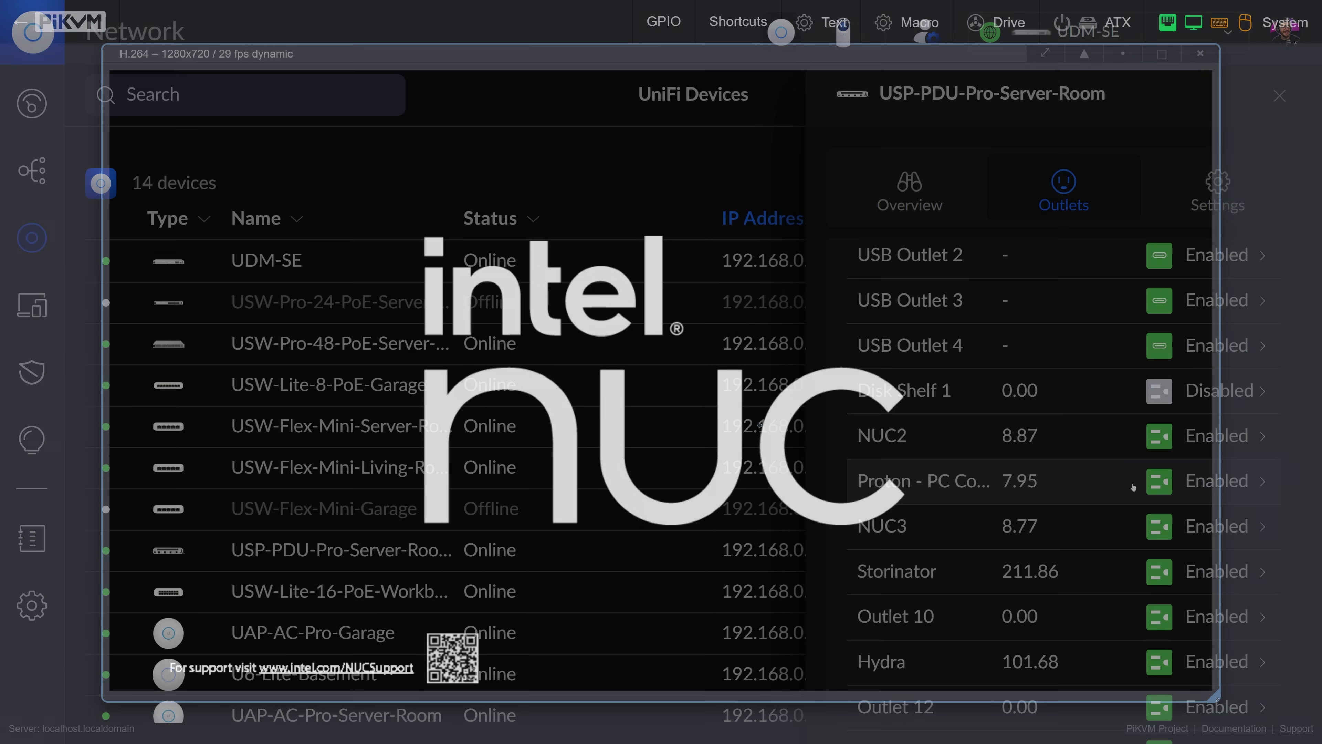
- Power cycle the NUC3 outlet on the USP-PDU-Pro-Server-Room power distribution unit
scroll(1130, 565, "down", 1)
scroll(1133, 487, "down", 1)
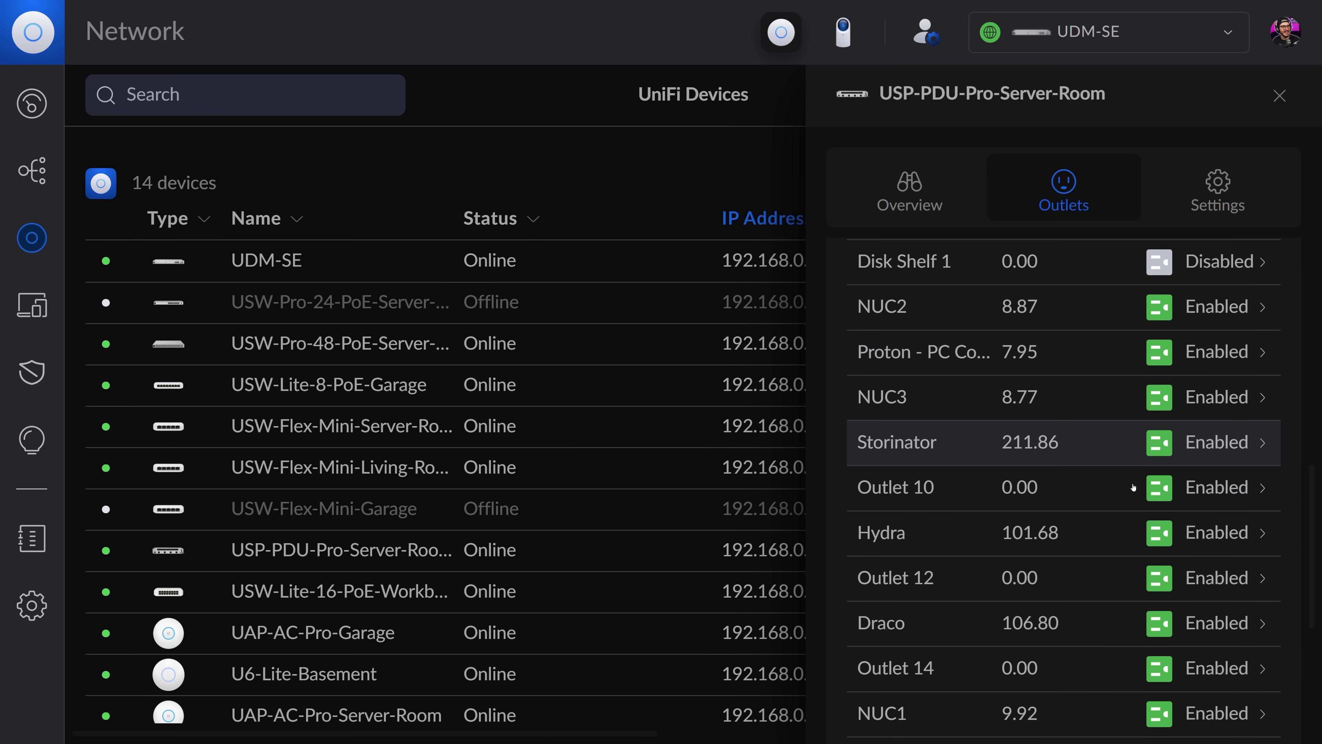
scroll(1134, 487, "down", 1)
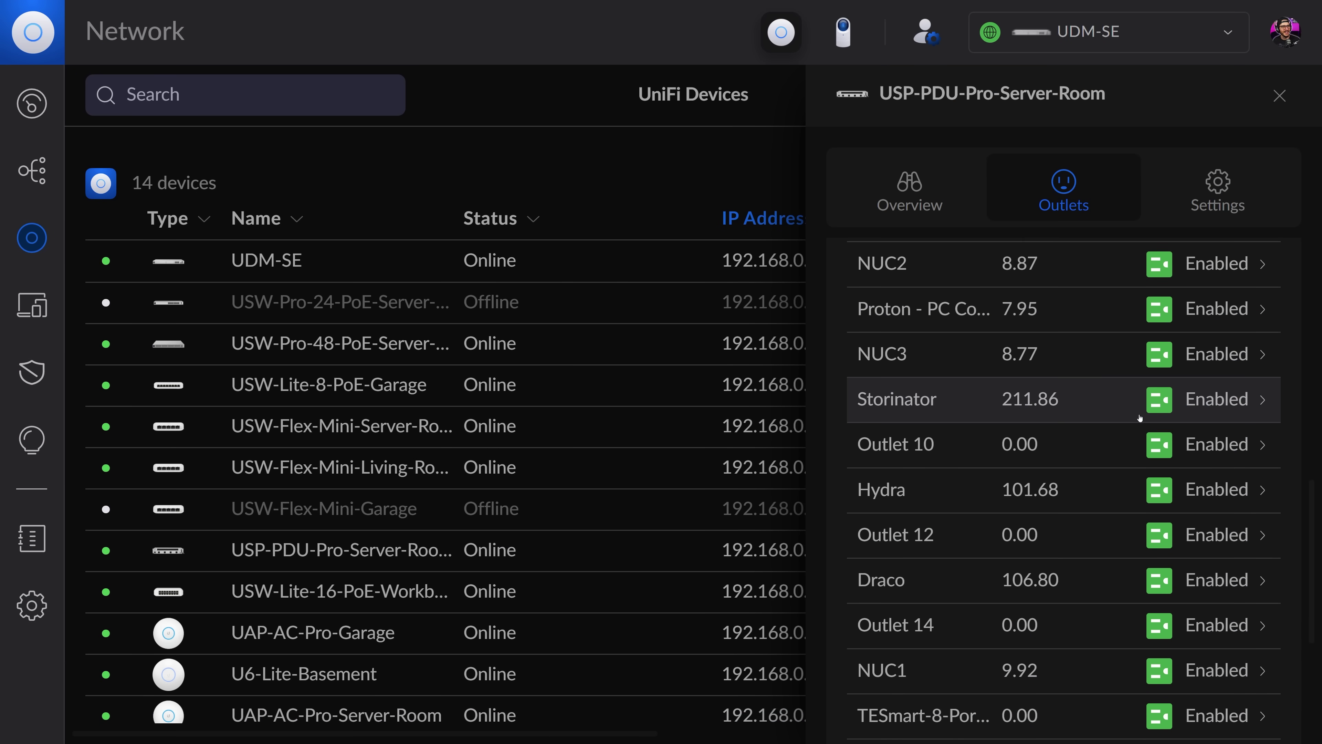
left_click(1217, 363)
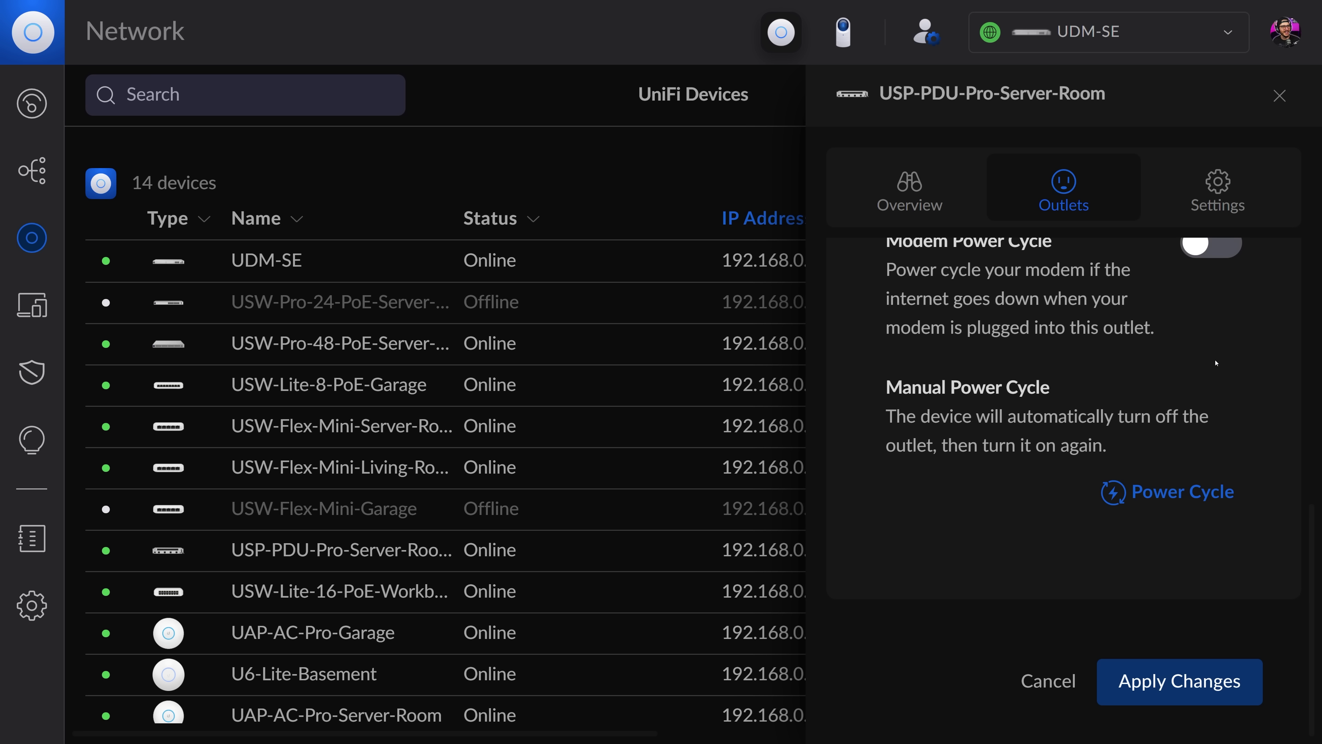
left_click(1162, 493)
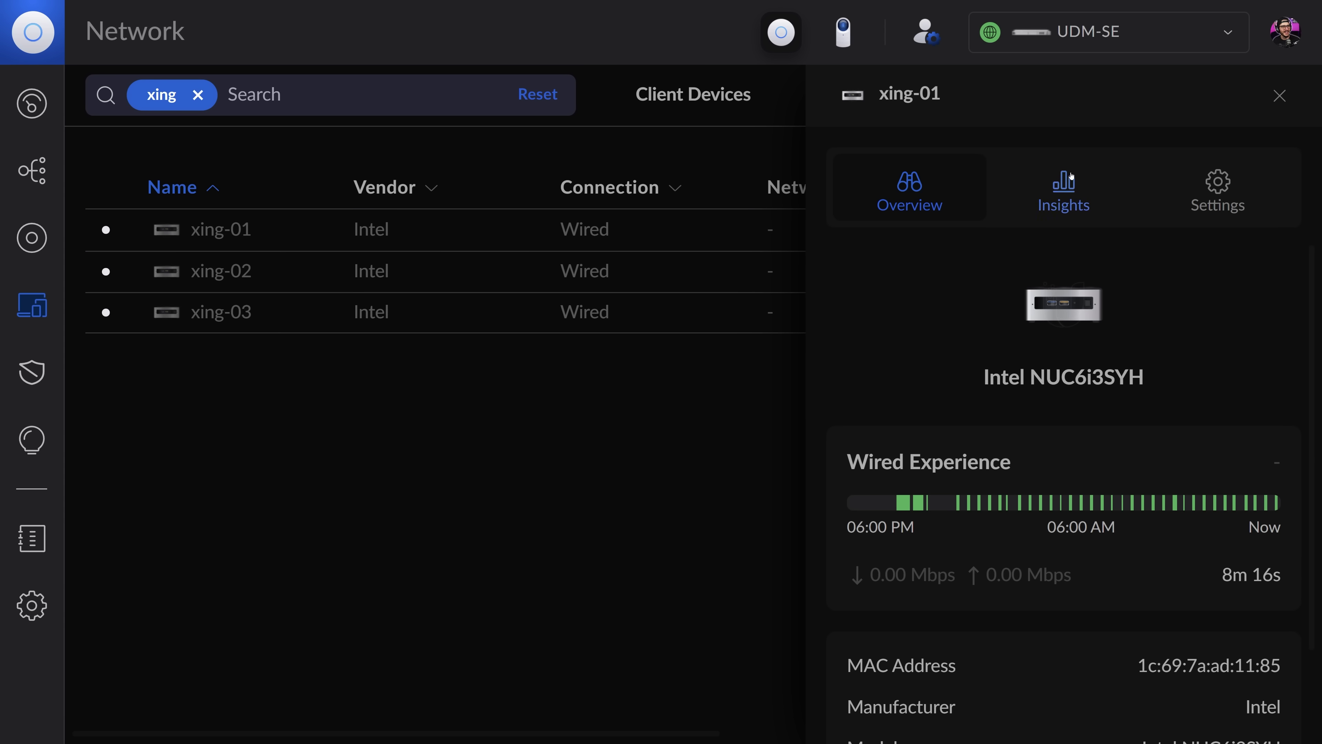
- Open the settings of the client device xing-01
left_click(1213, 190)
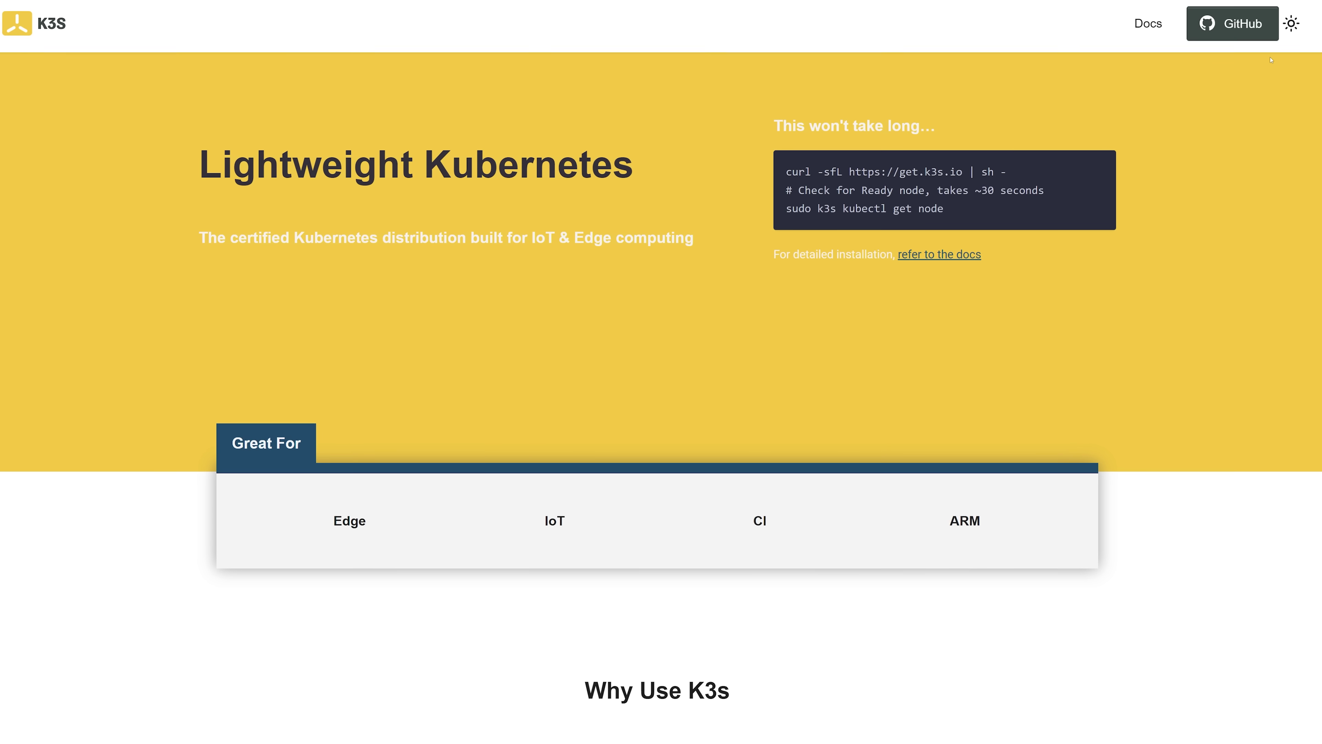
- Toggle the color theme of the K3s website
left_click(1290, 24)
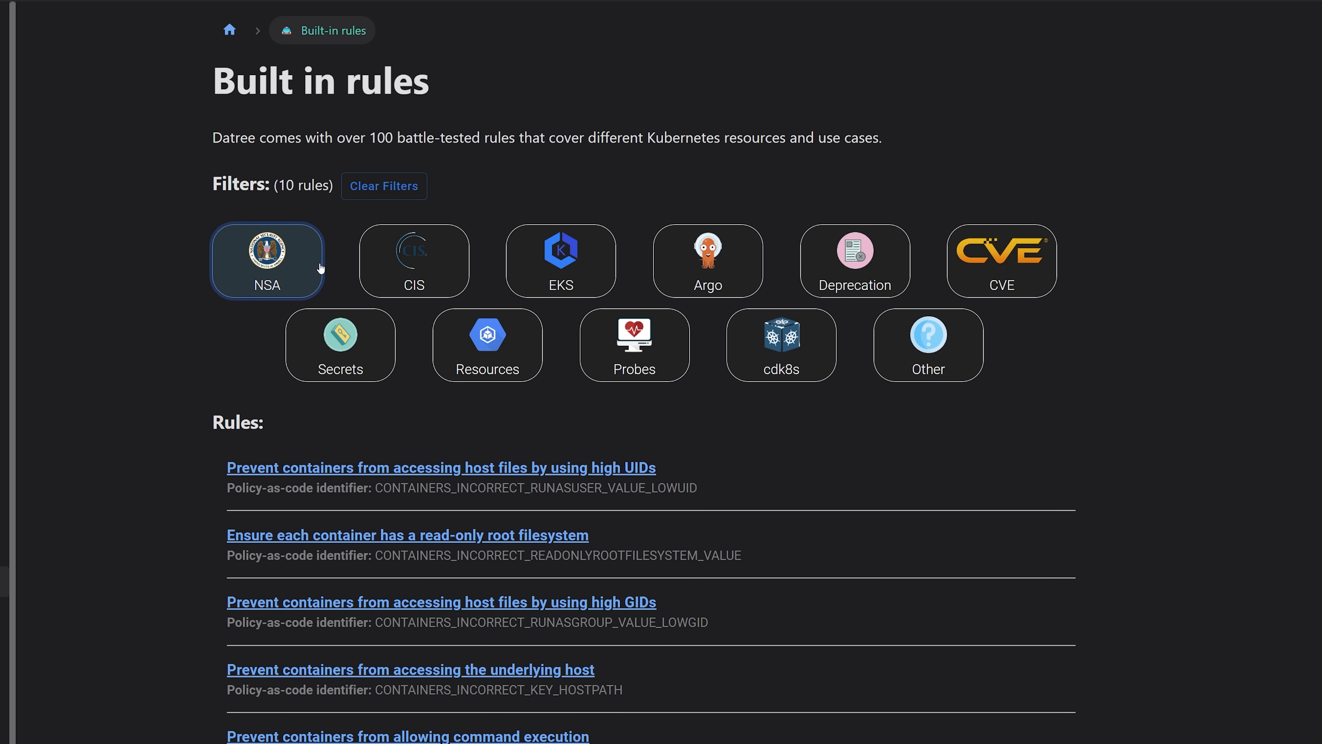
- Filter Datree's built-in rules by CIS and by EKS to examine each rule set
left_click(418, 269)
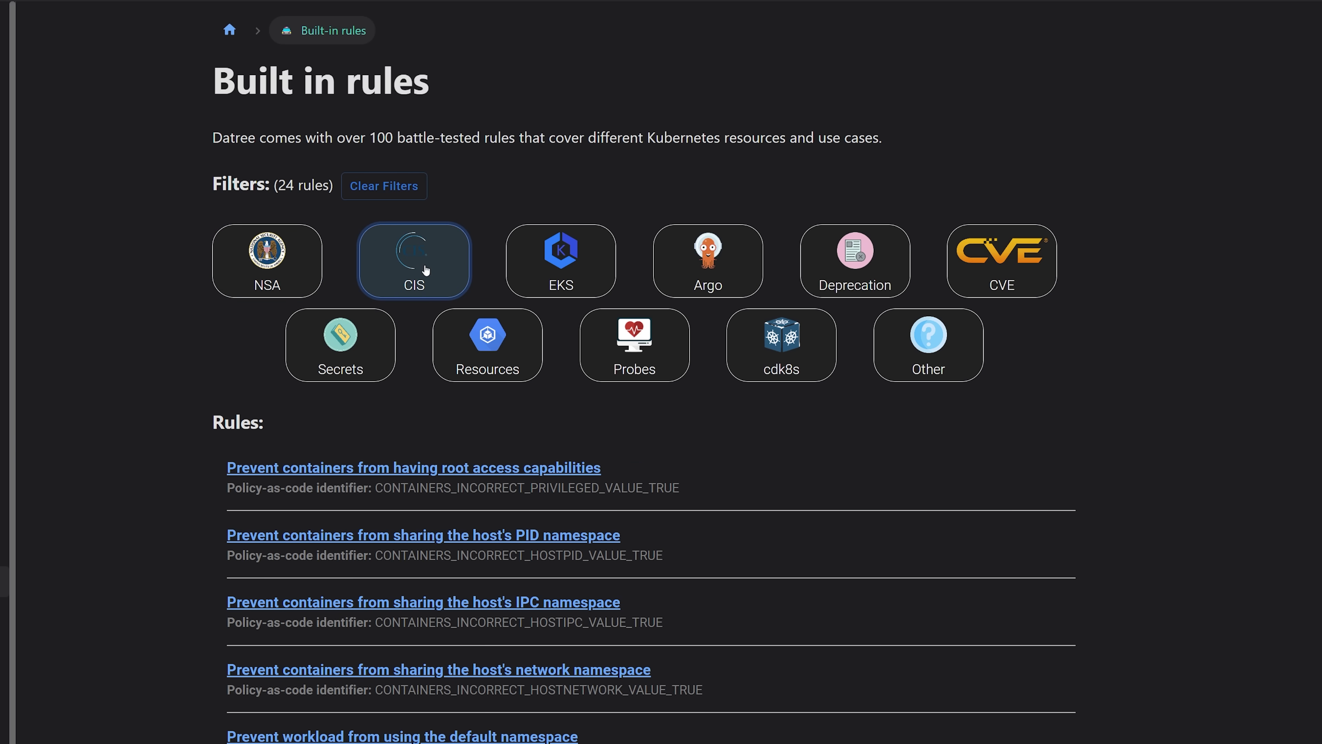
left_click(556, 267)
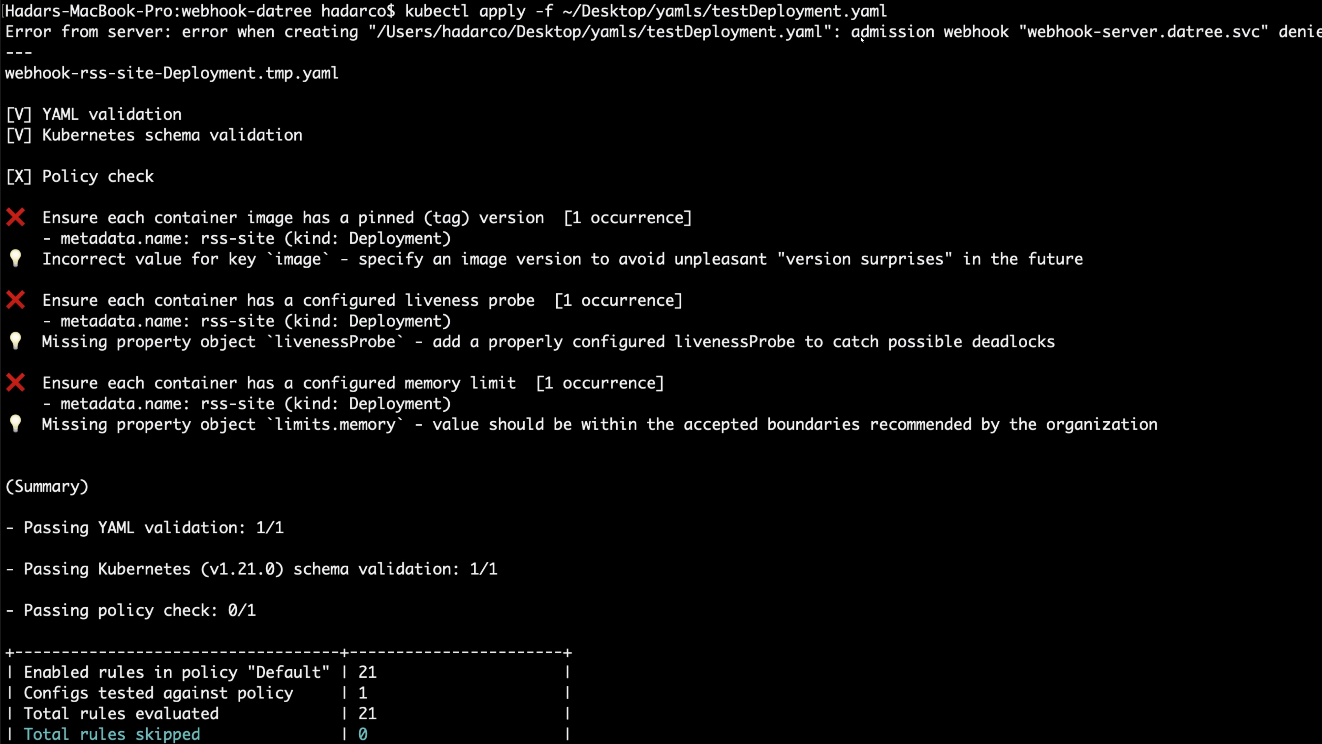
left_click(893, 34)
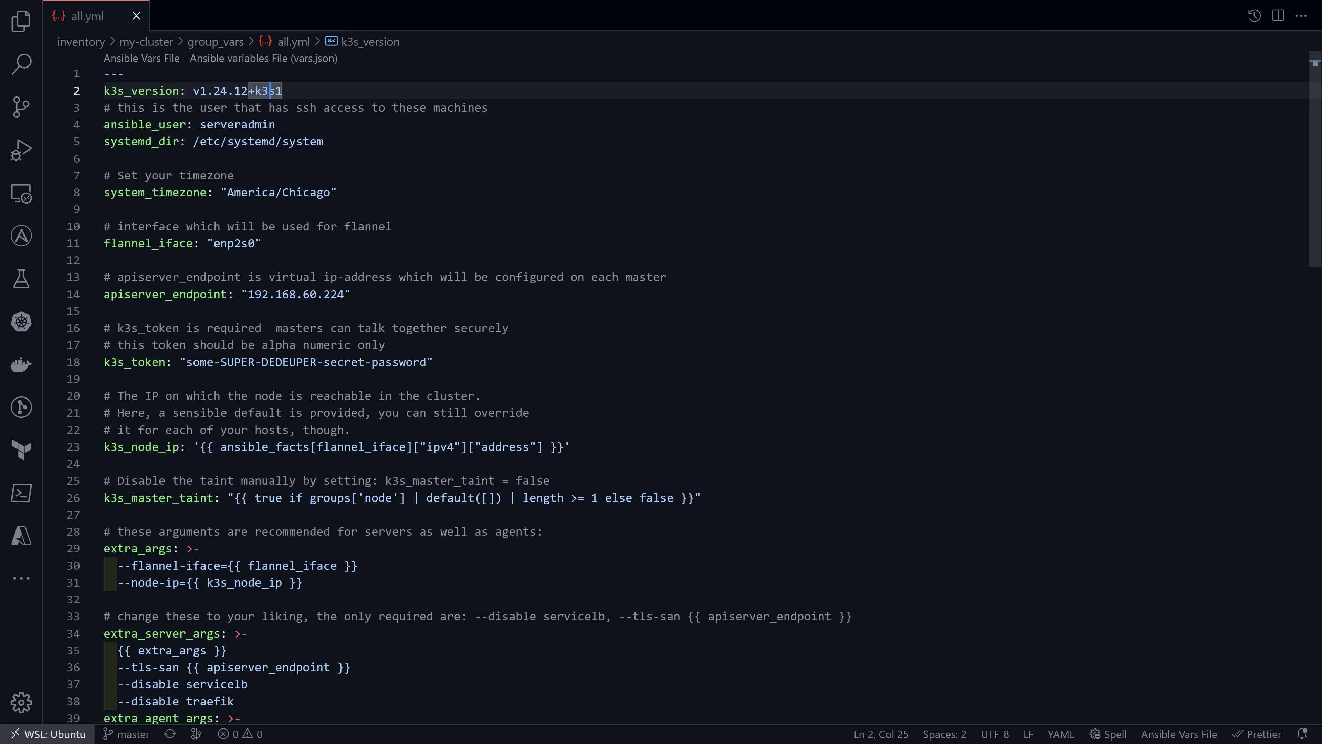
- Examine the system_timezone and flannel_iface values in the cluster's all.yml
left_click_drag(222, 192, 236, 192)
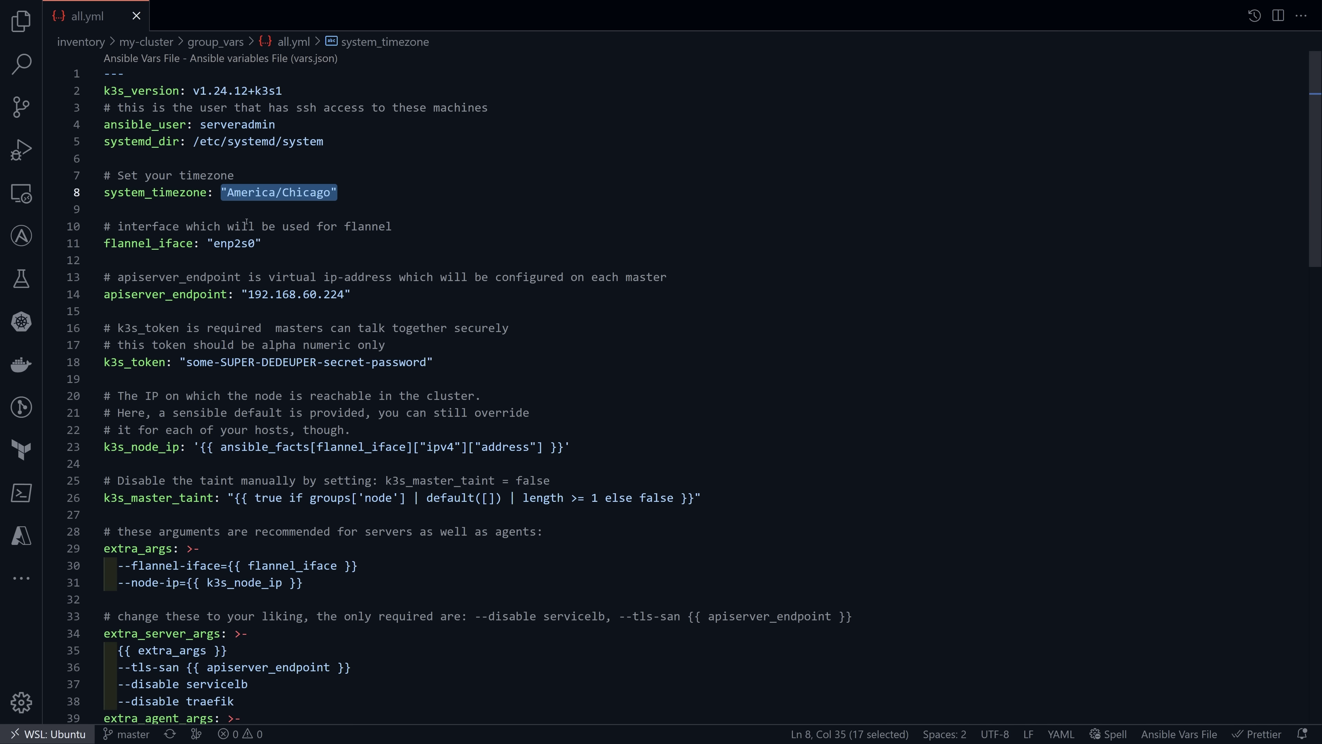
left_click_drag(208, 242, 242, 243)
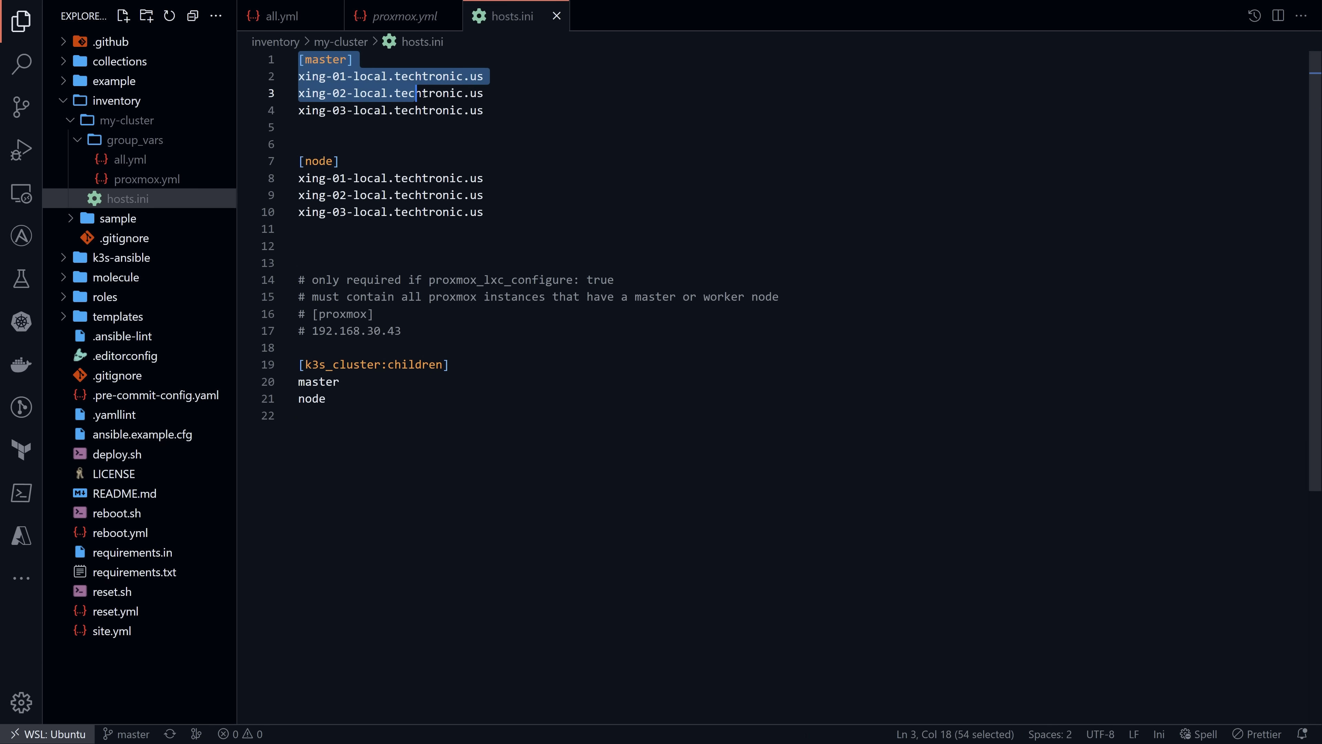
- Comment out the three xing hosts listed under [node] in hosts.ini
left_click_drag(458, 94, 484, 106)
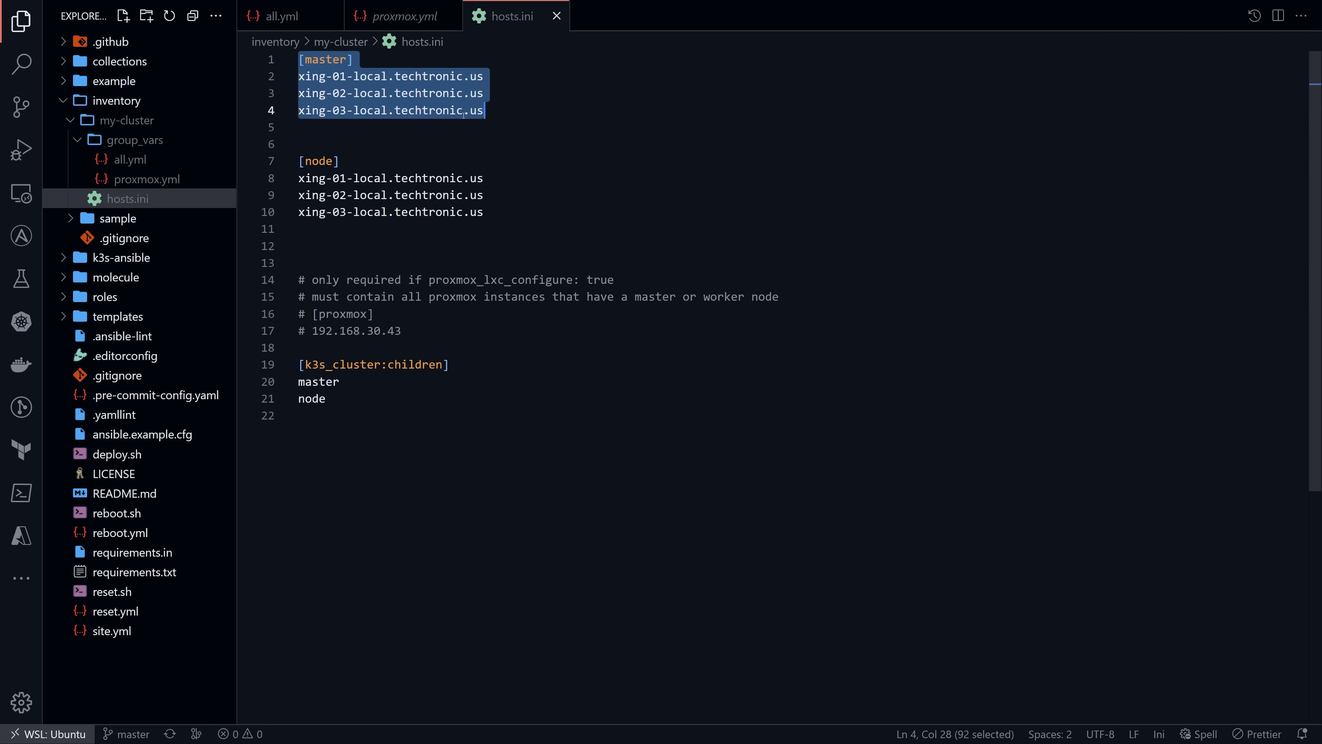
left_click(464, 127)
left_click_drag(491, 210, 294, 173)
key("ctrl+slash")
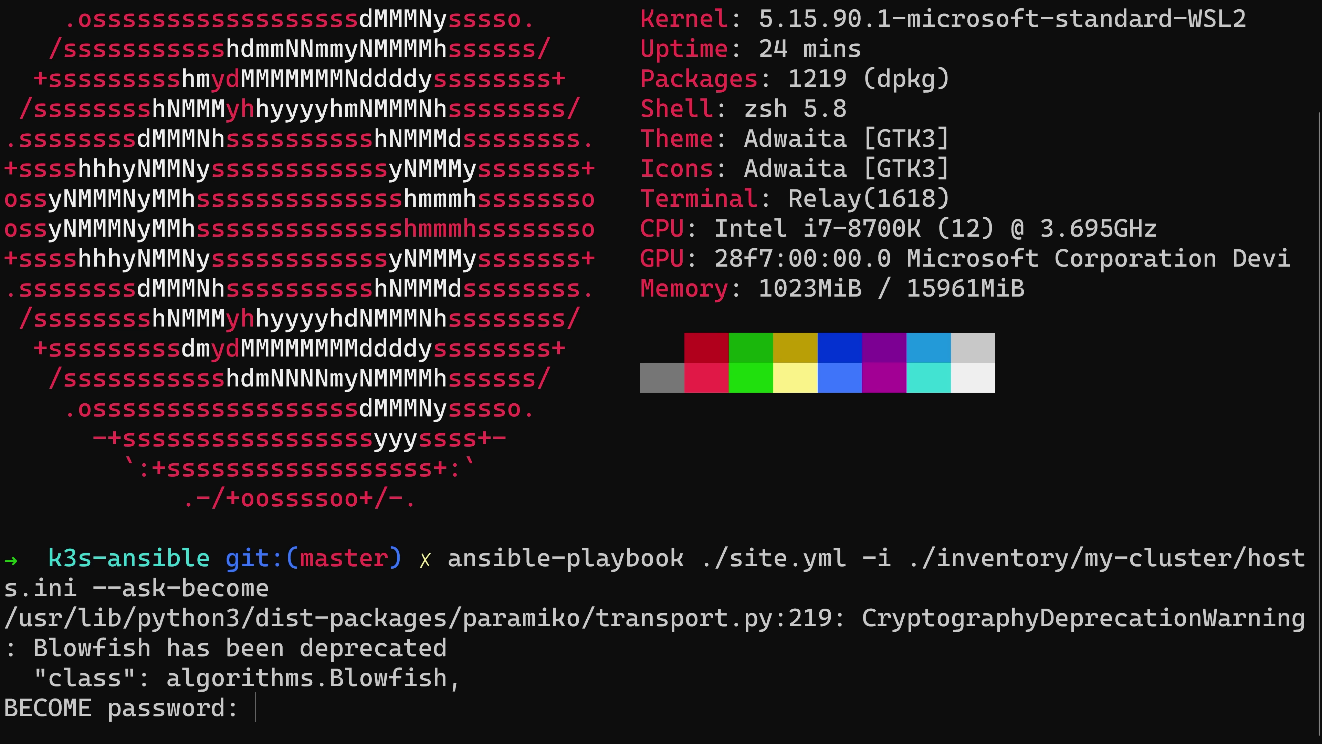
- Submit the become password to run the site.yml playbook against the my-cluster inventory
key("Return")
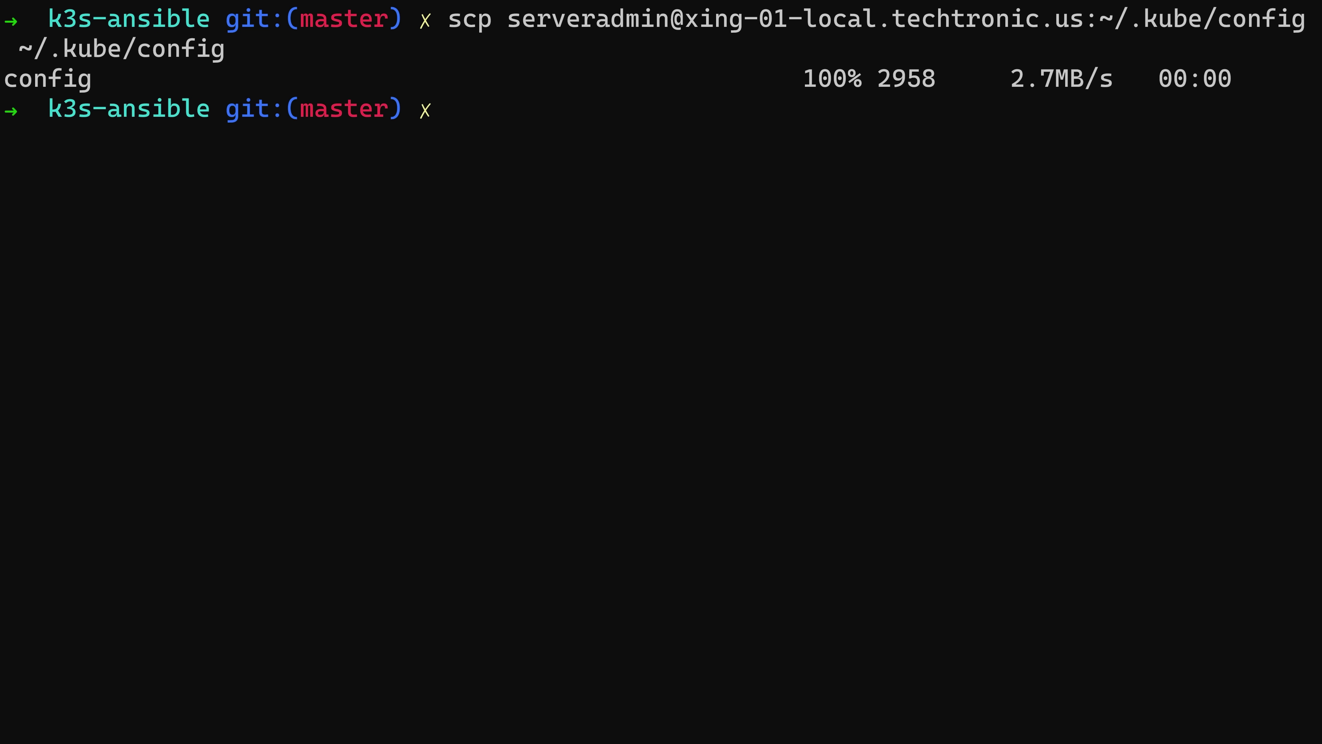
- Ping 192.168.60.224, stop the ping, and begin a kubectl command in a cleared terminal
type("ping 192.168.60.224")
key("Return")
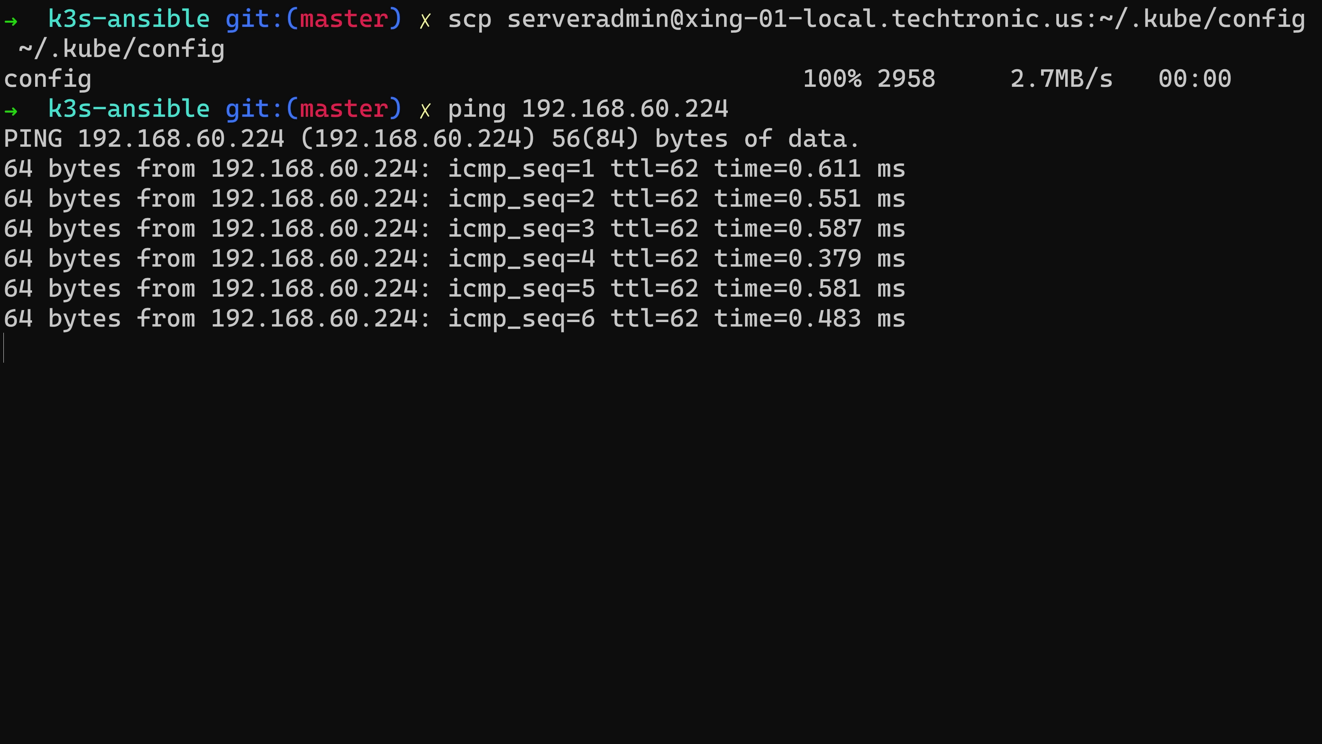
key("ctrl+c")
key("ctrl+l")
type("kube")
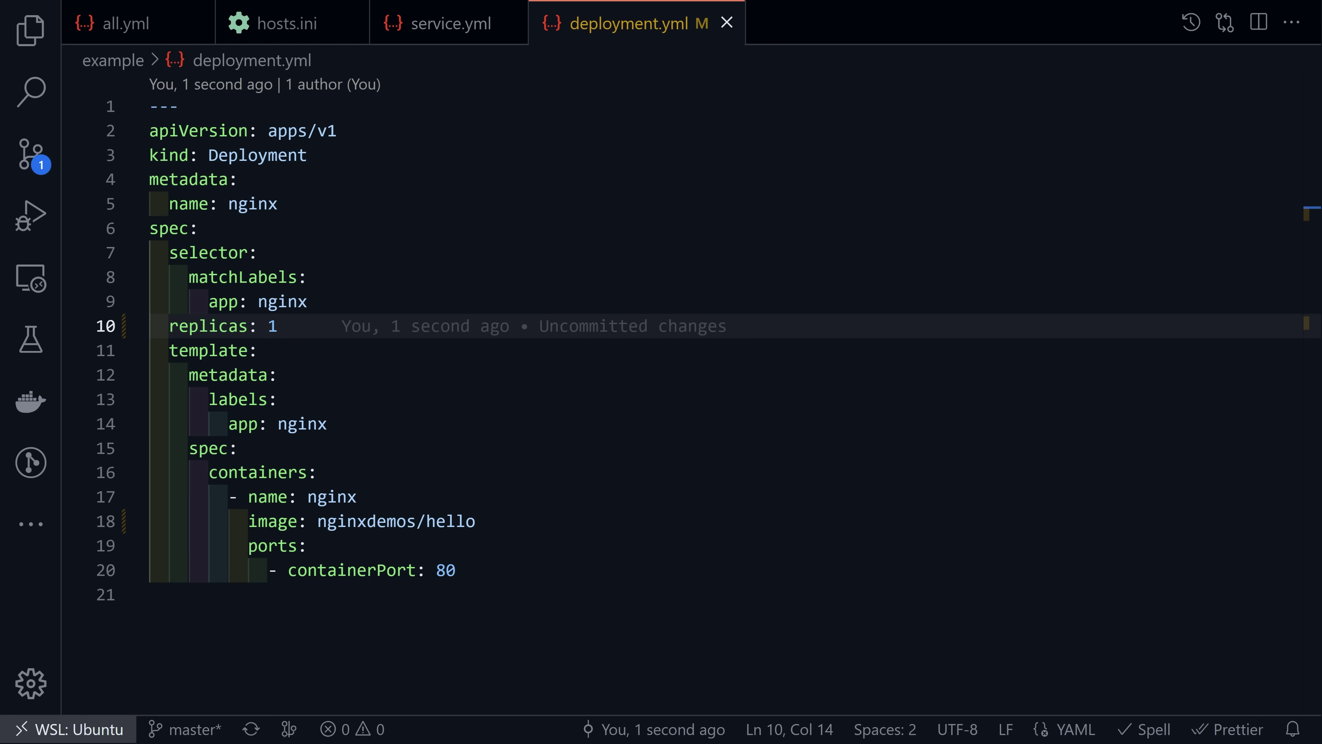
- Set the nginx deployment's replicas to 3 in deployment.yml
mouse_move(297, 329)
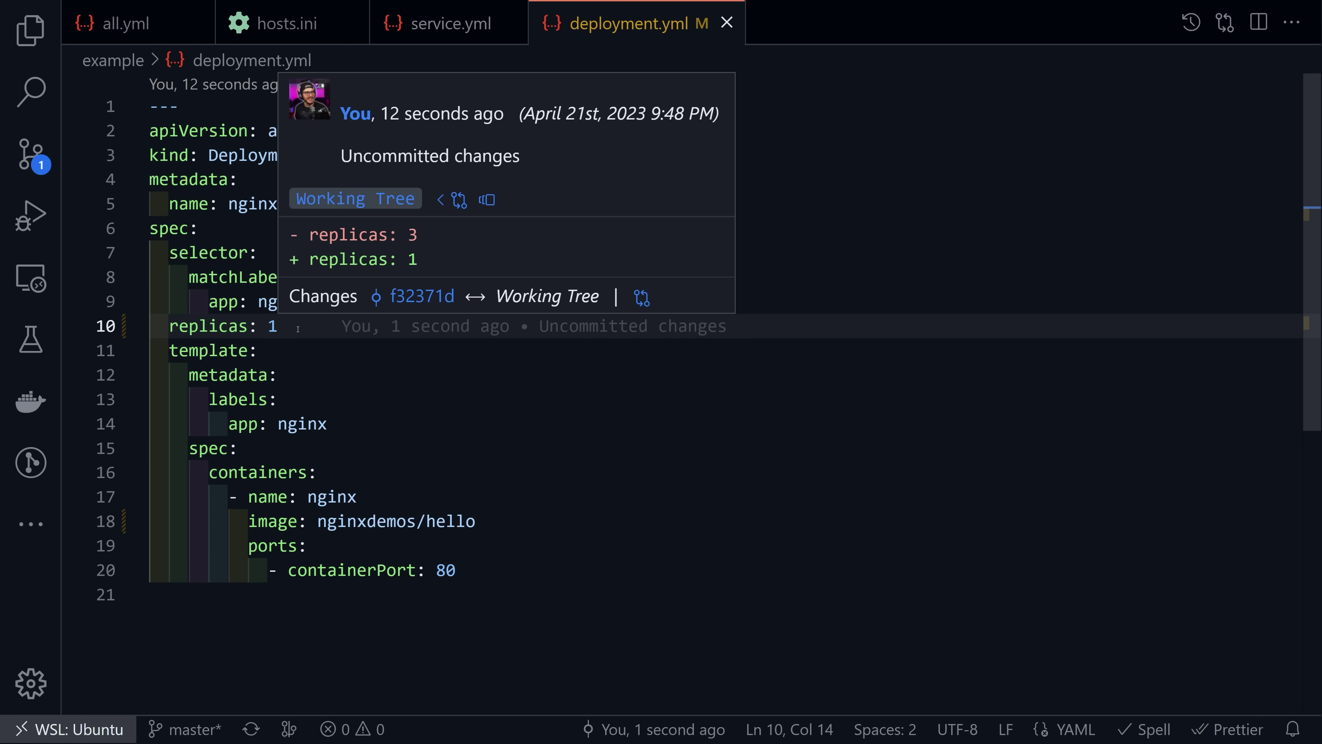
key("BackSpace")
type("3")
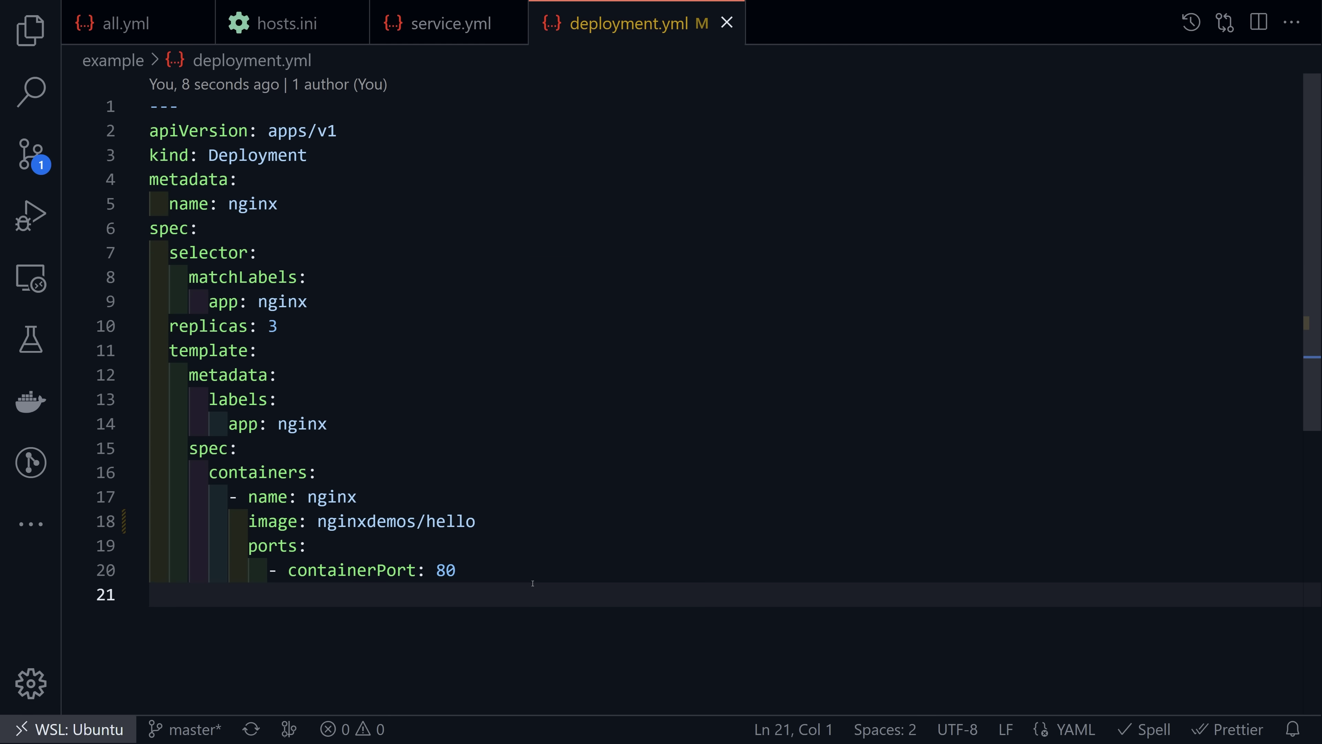
- Paste a topologySpreadConstraints block with maxSkew 1, kubernetes.io/hostname, DoNotSchedule and app: nginx at the end of deployment.yml, and save the file
key("ctrl+v")
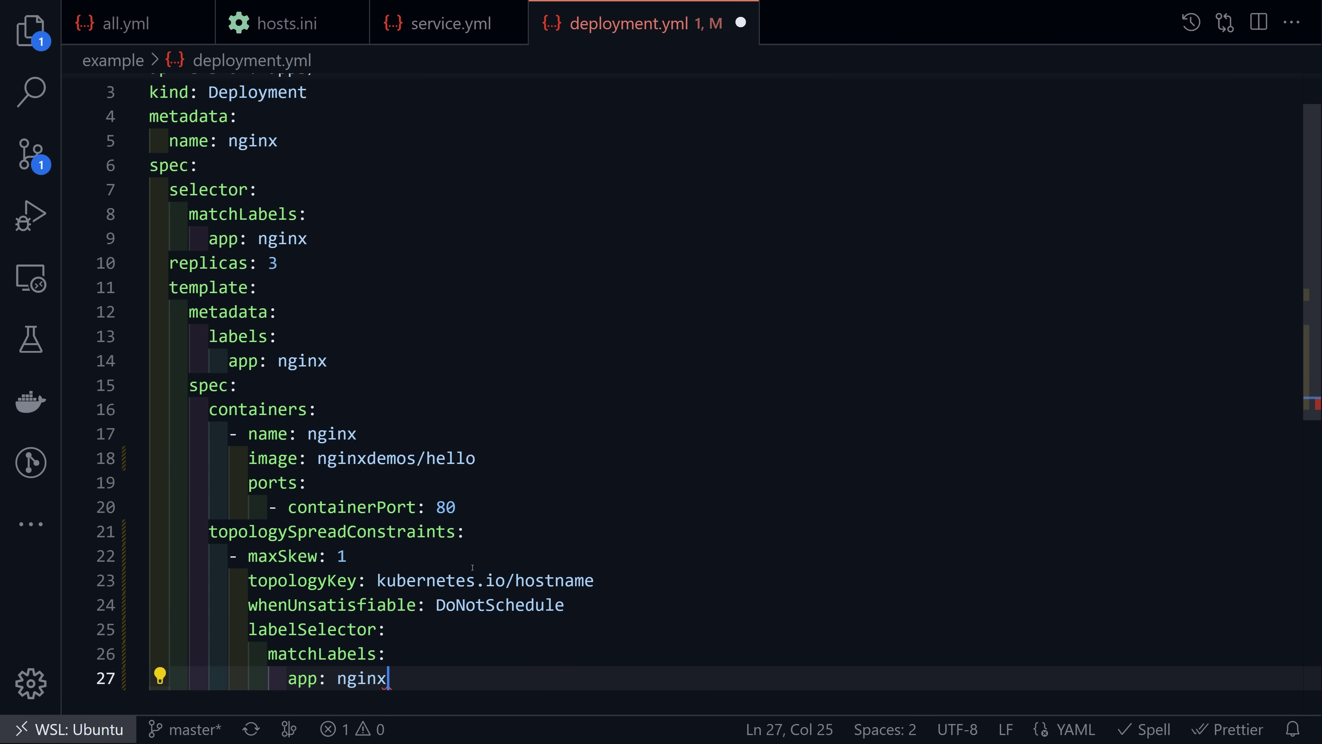
key("Return")
key("ctrl+s")
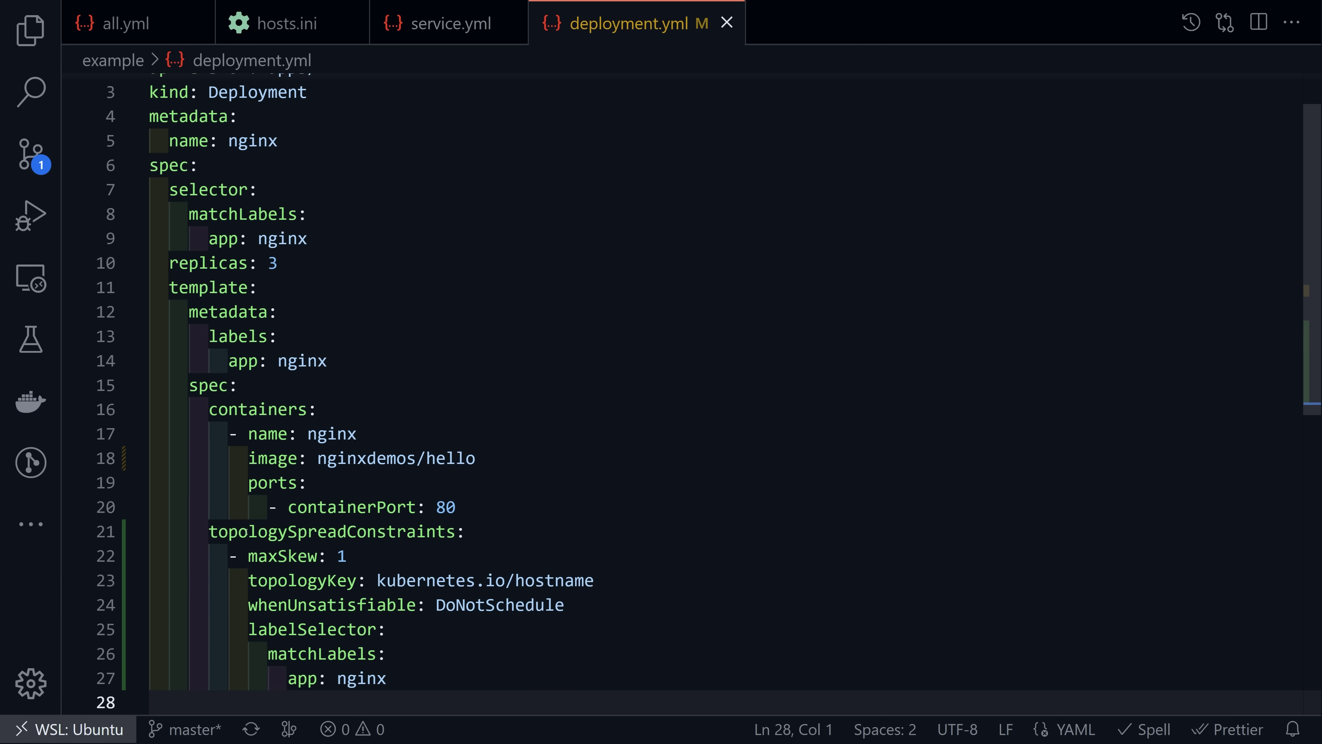
- Examine the topologySpreadConstraints key and its topologyKey value in deployment.yml
left_click_drag(202, 527, 427, 532)
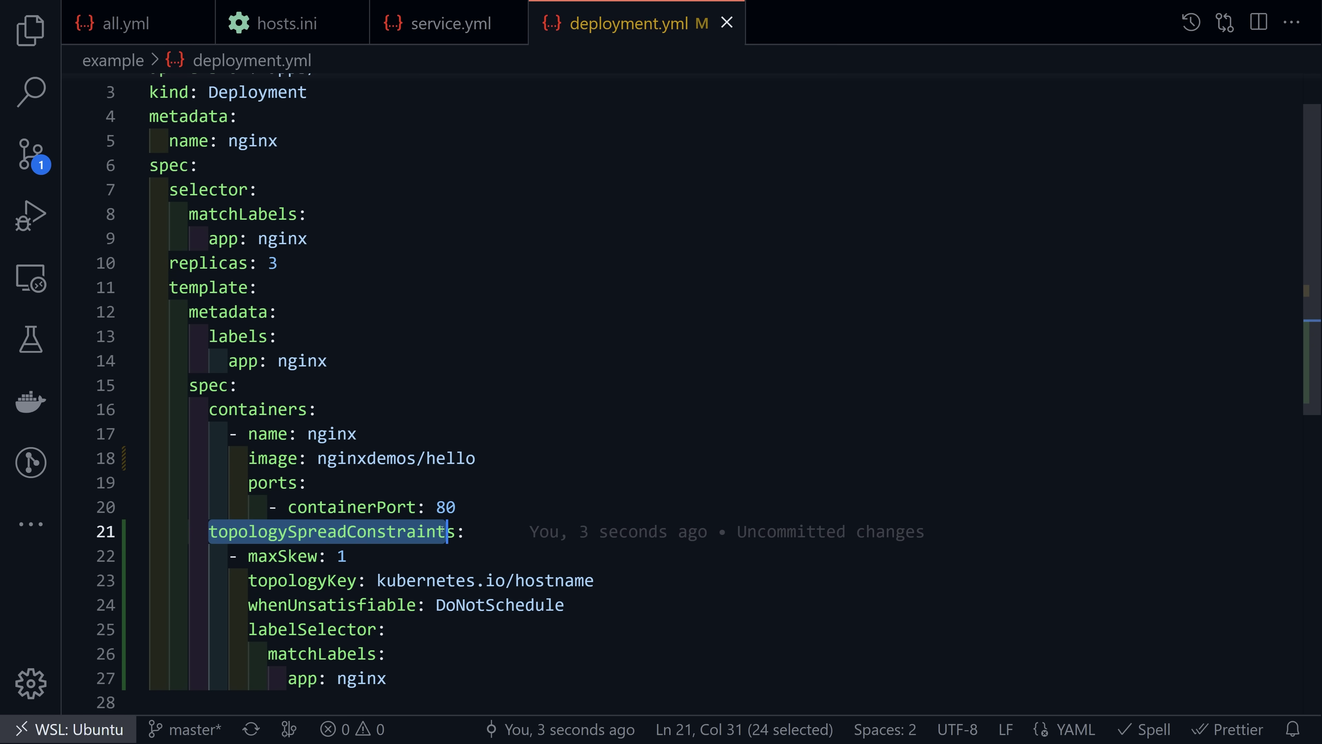
left_click_drag(367, 580, 533, 586)
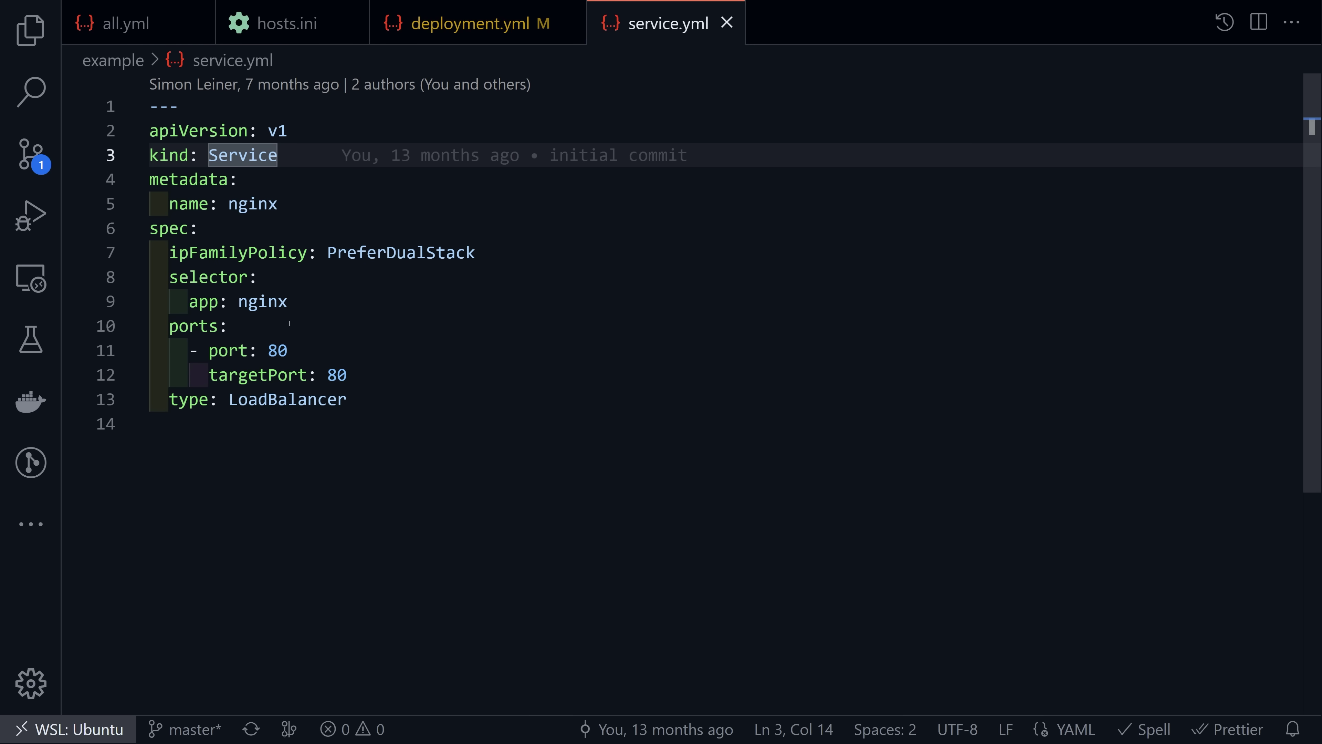
- Examine the service type in service.yml and the metal_lb_ip_range value in all.yml
left_click(289, 324)
left_click_drag(230, 399, 328, 399)
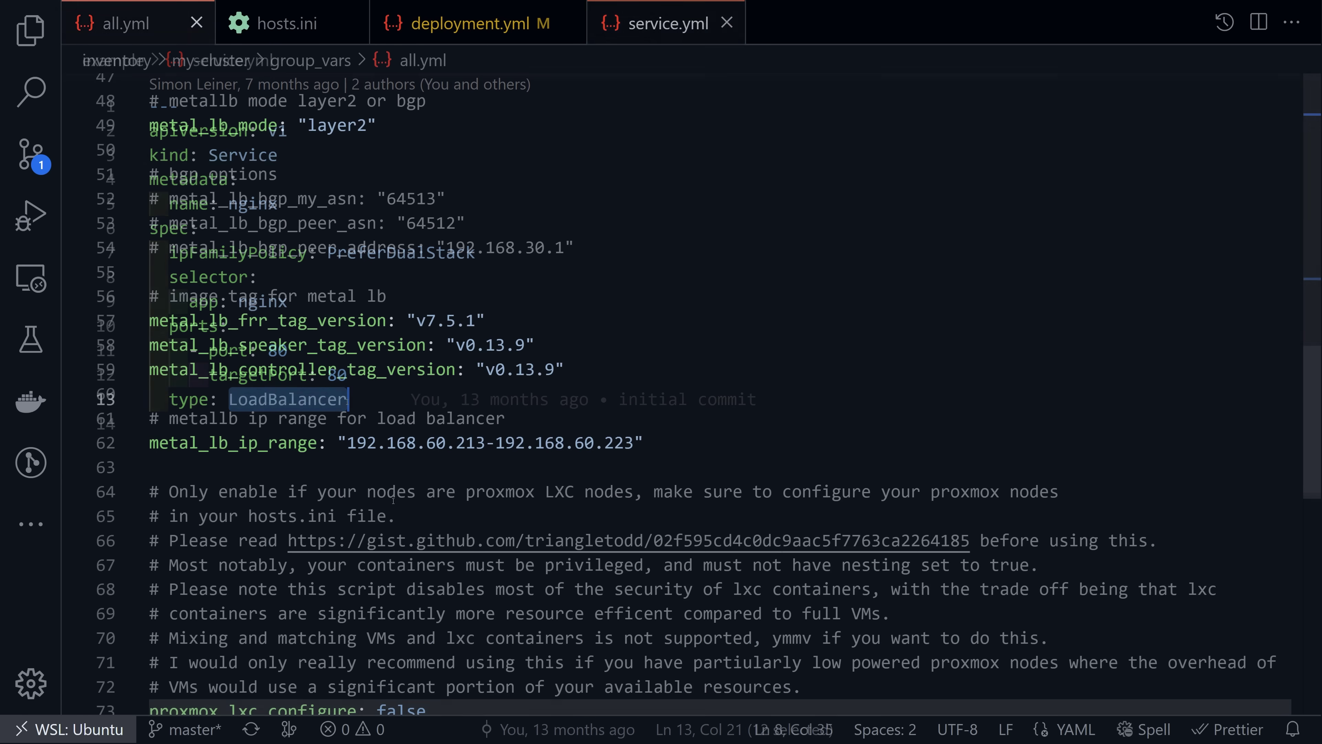
left_click_drag(339, 443, 466, 443)
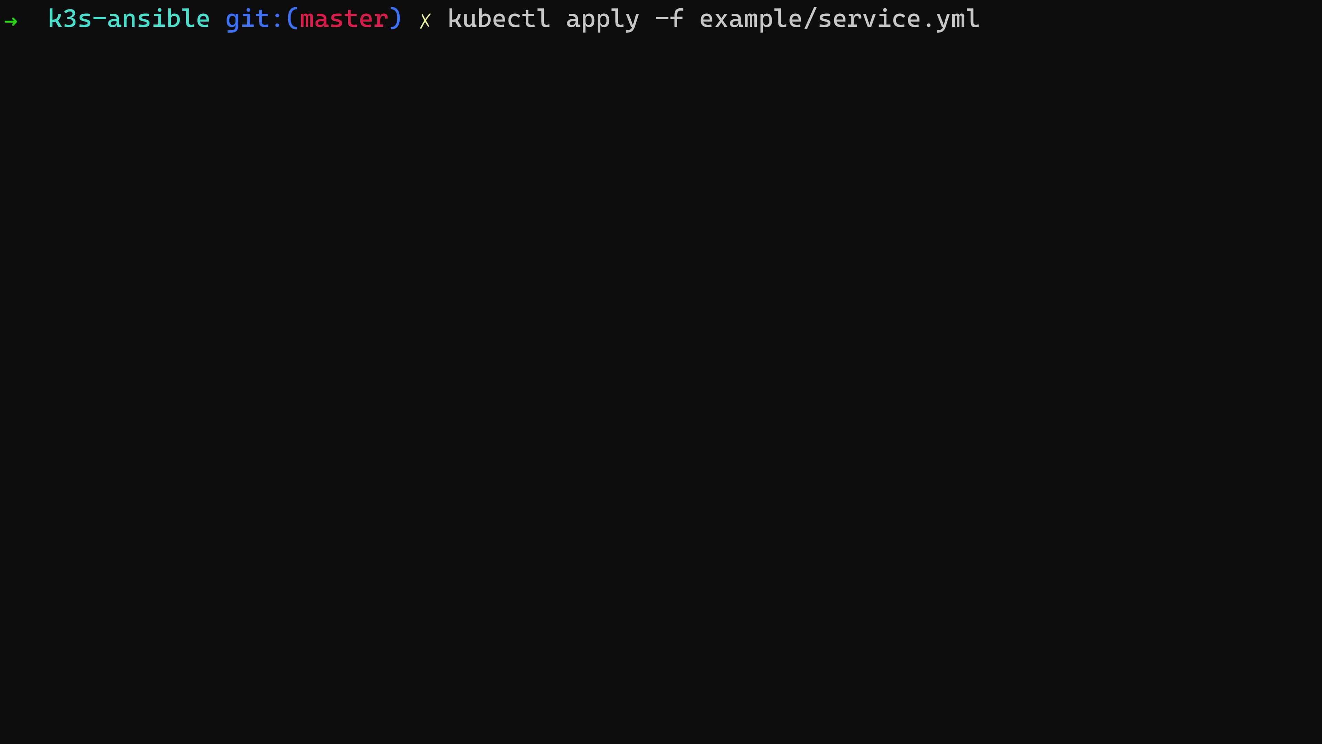
- Apply example/service.yml with kubectl and describe the nginx service
key("Return")
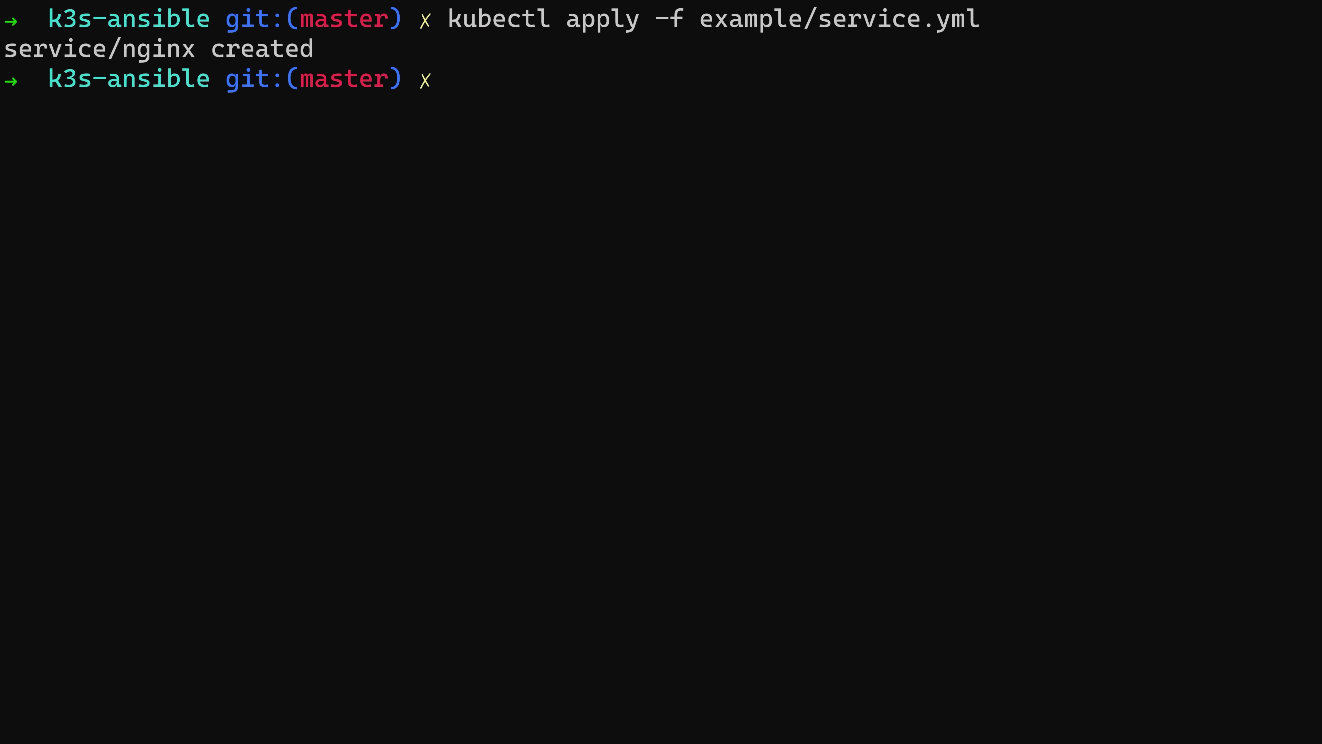
type("kubectl describe service nginx")
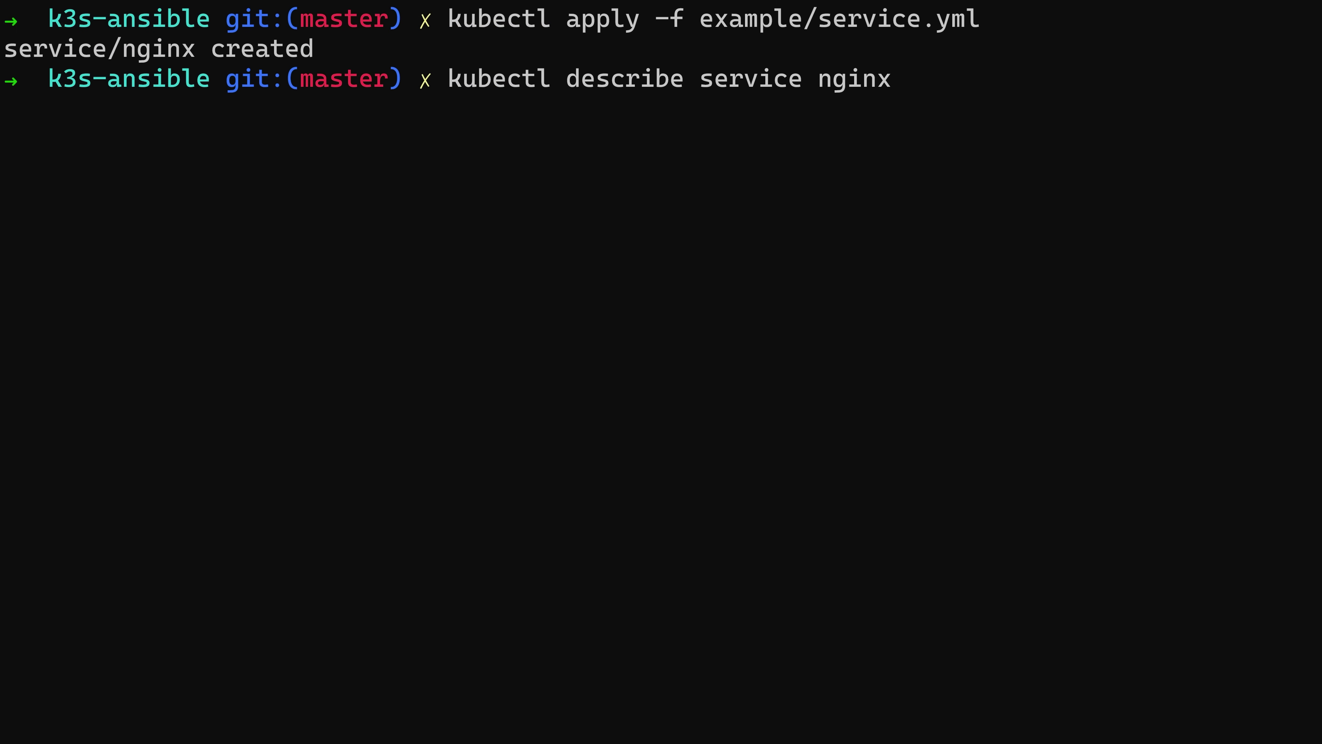
key("Return")
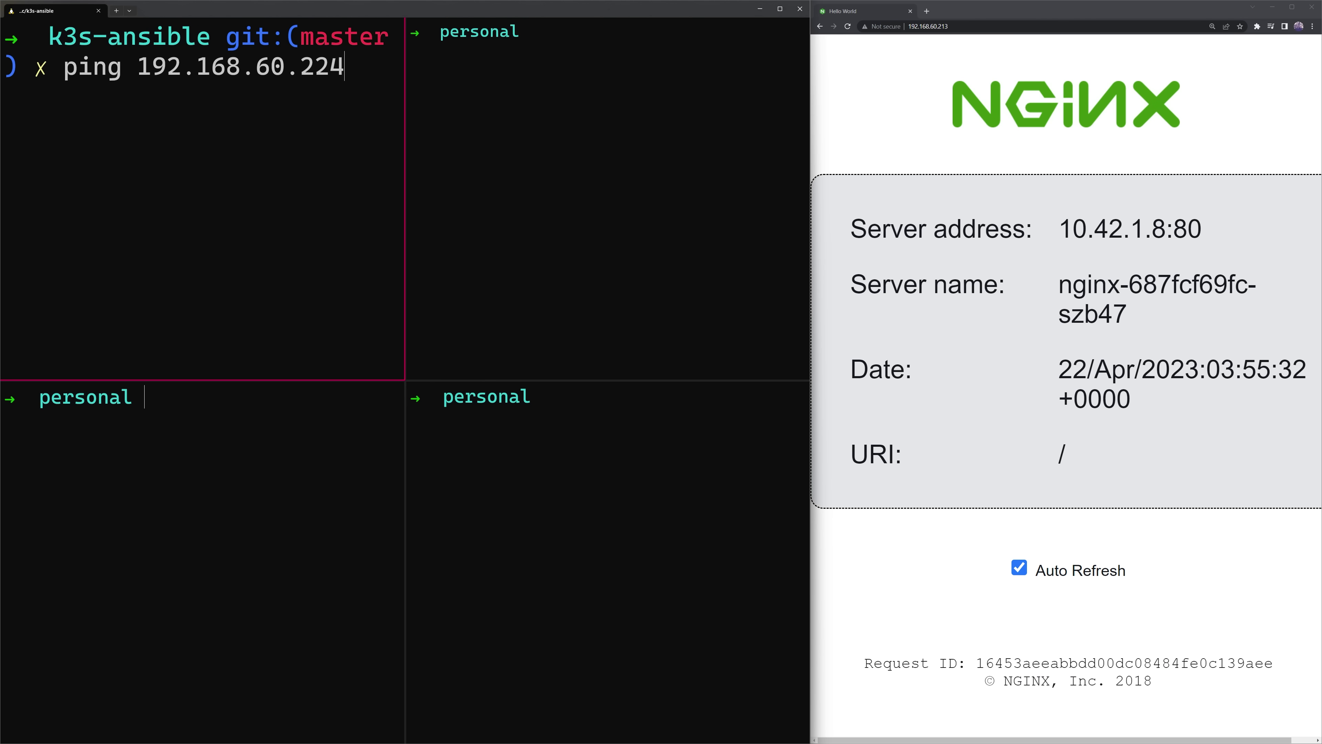
- Start a continuous ping of 192.168.60.224 in the k3s-ansible terminal pane
key("Return")
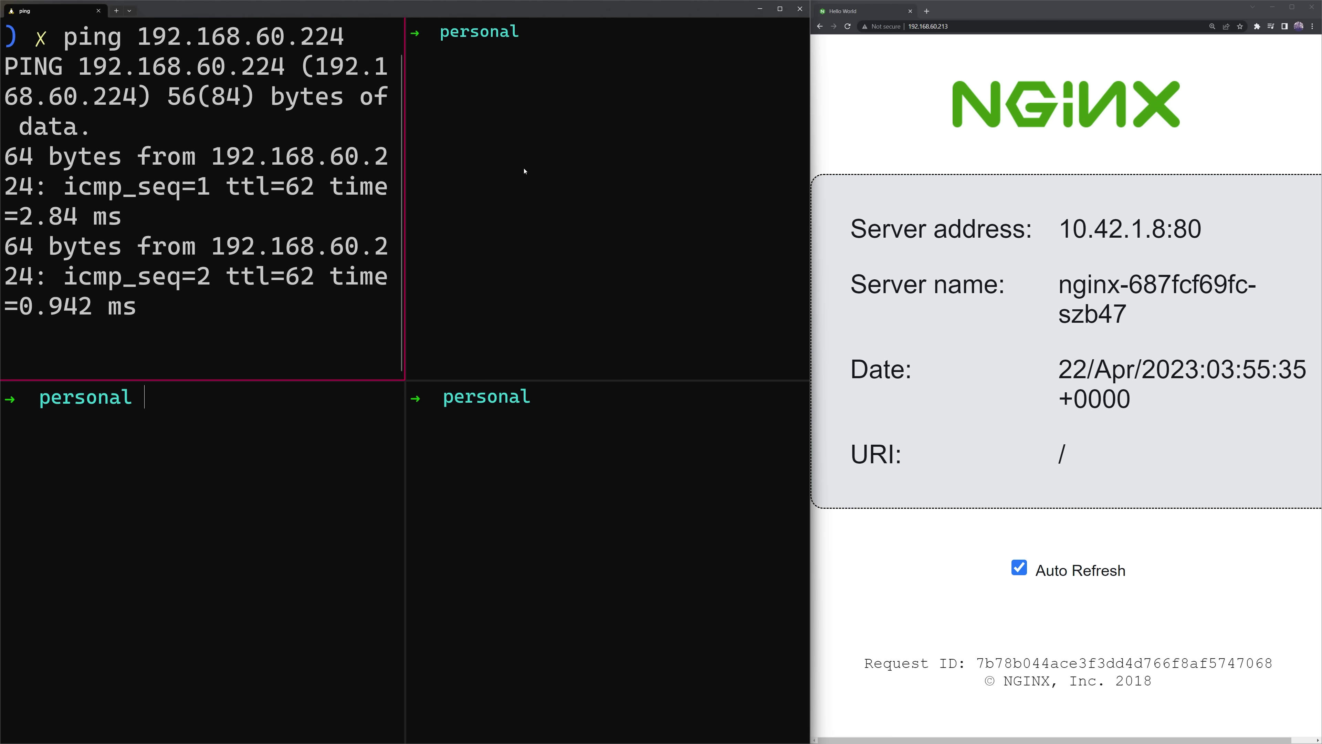
- Connect over SSH to xing-02-local.techtronic.us as serveradmin and start a continuous ping of that host in a separate terminal pane
left_click(524, 171)
type("ssh s")
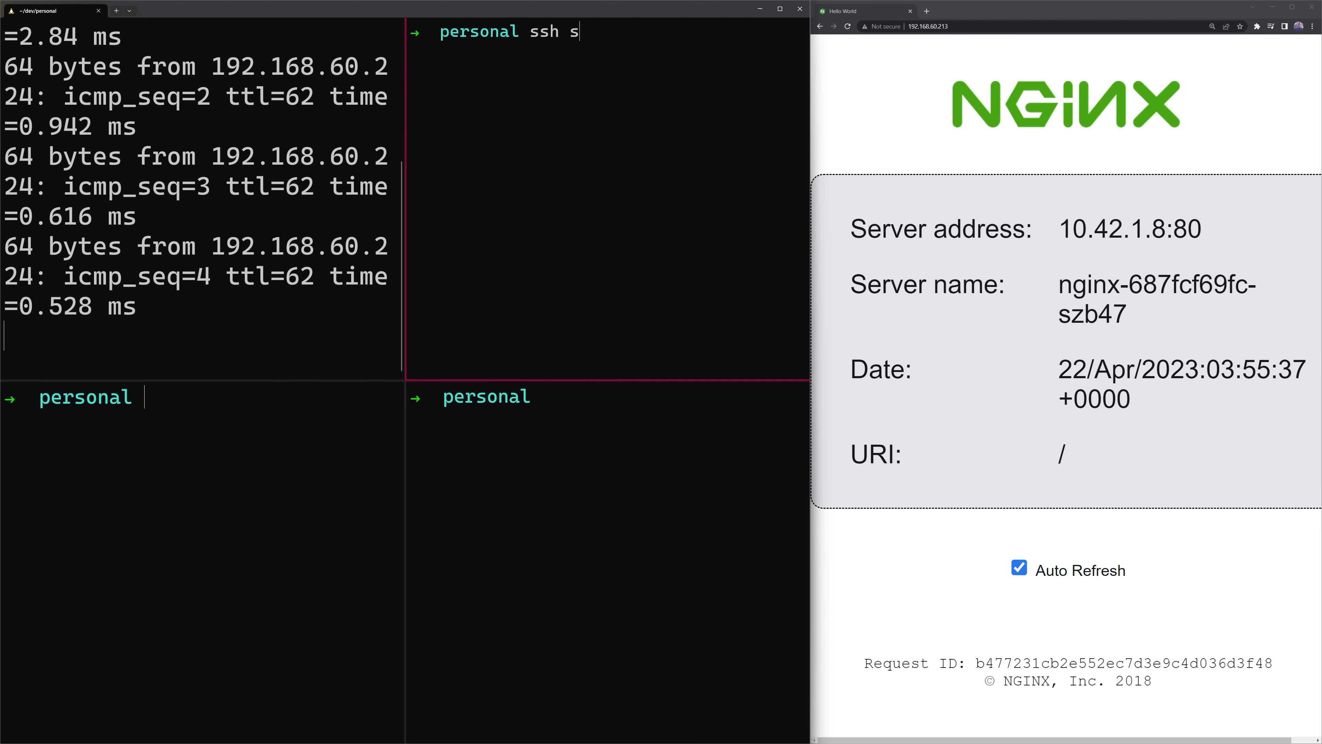
type("erveradmin@")
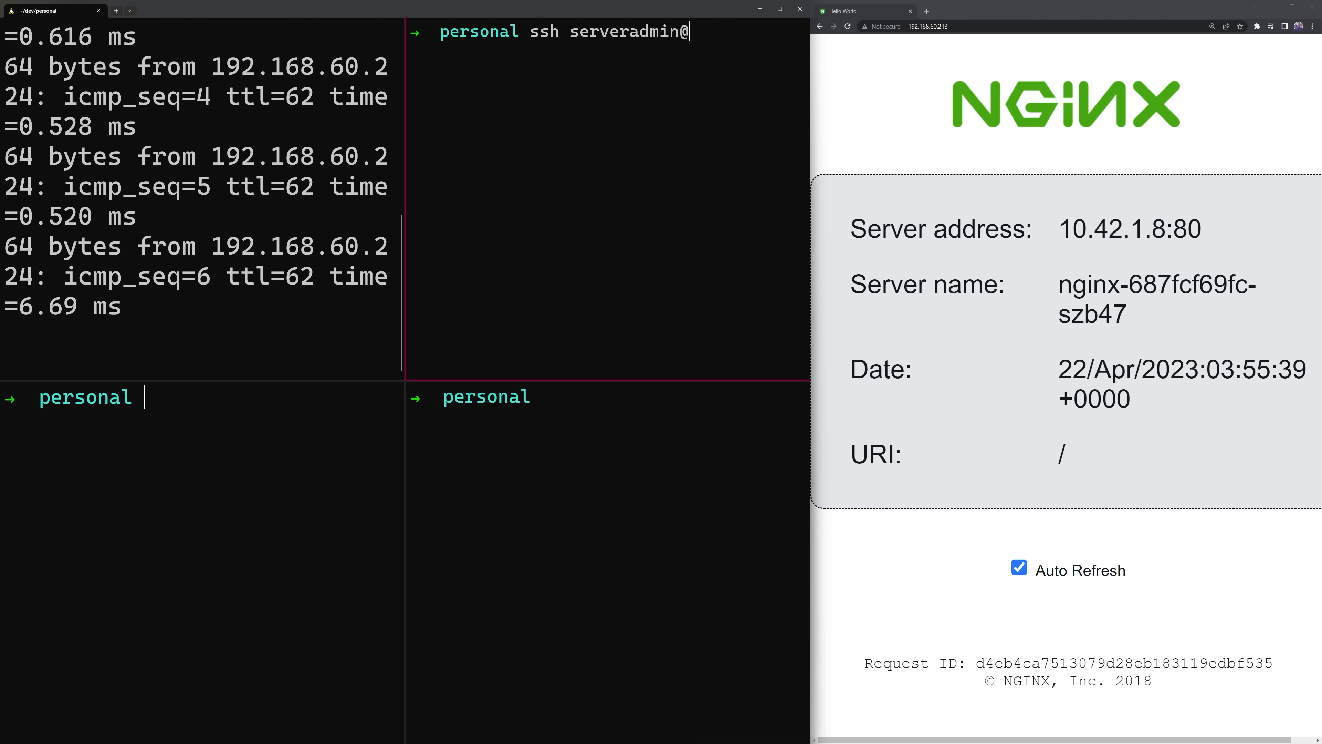
type("xing-03-local.techtronic.us")
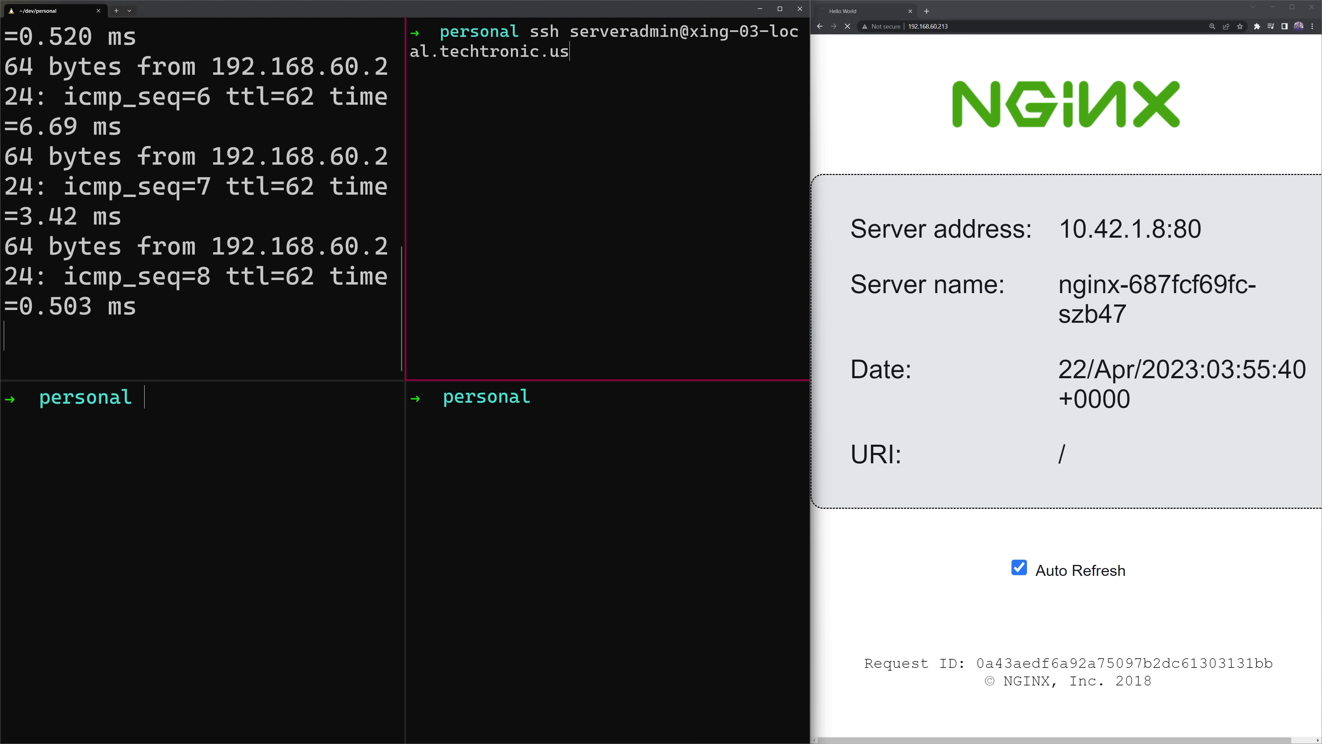
key("Up")
key("Return")
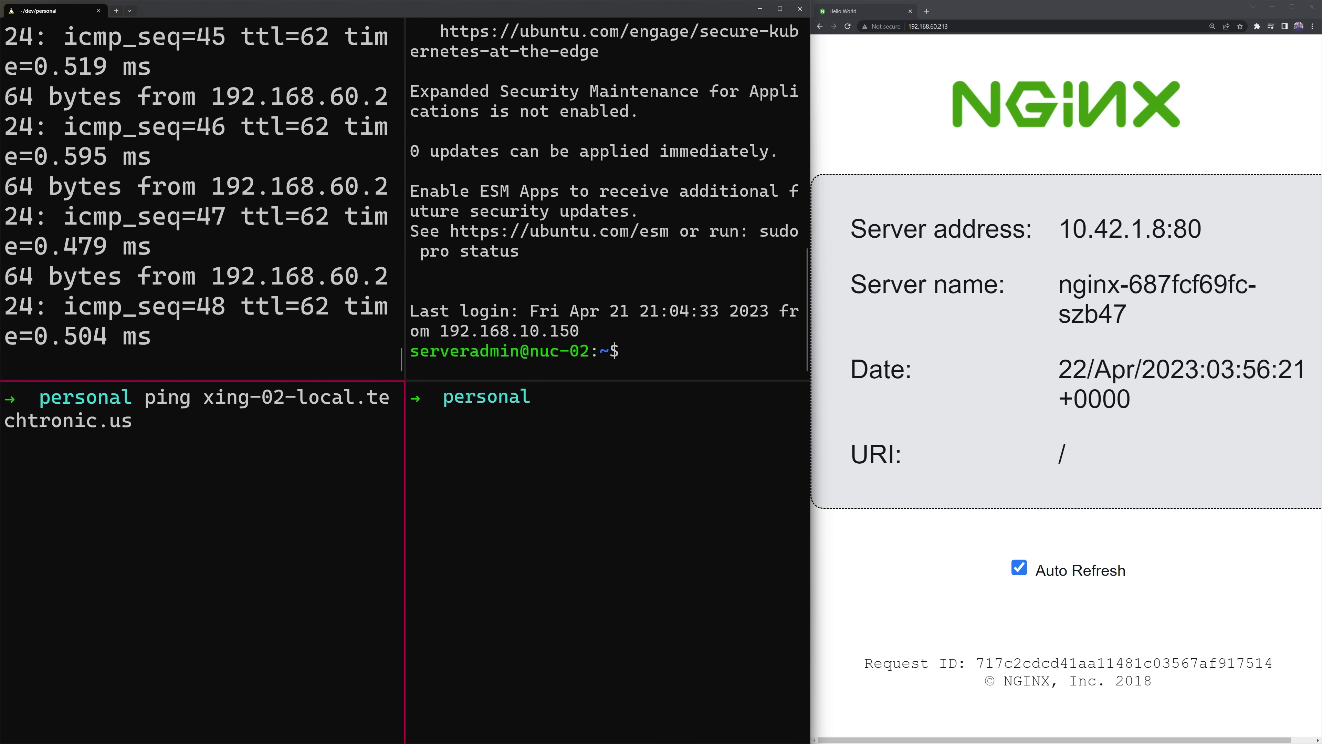
key("Return")
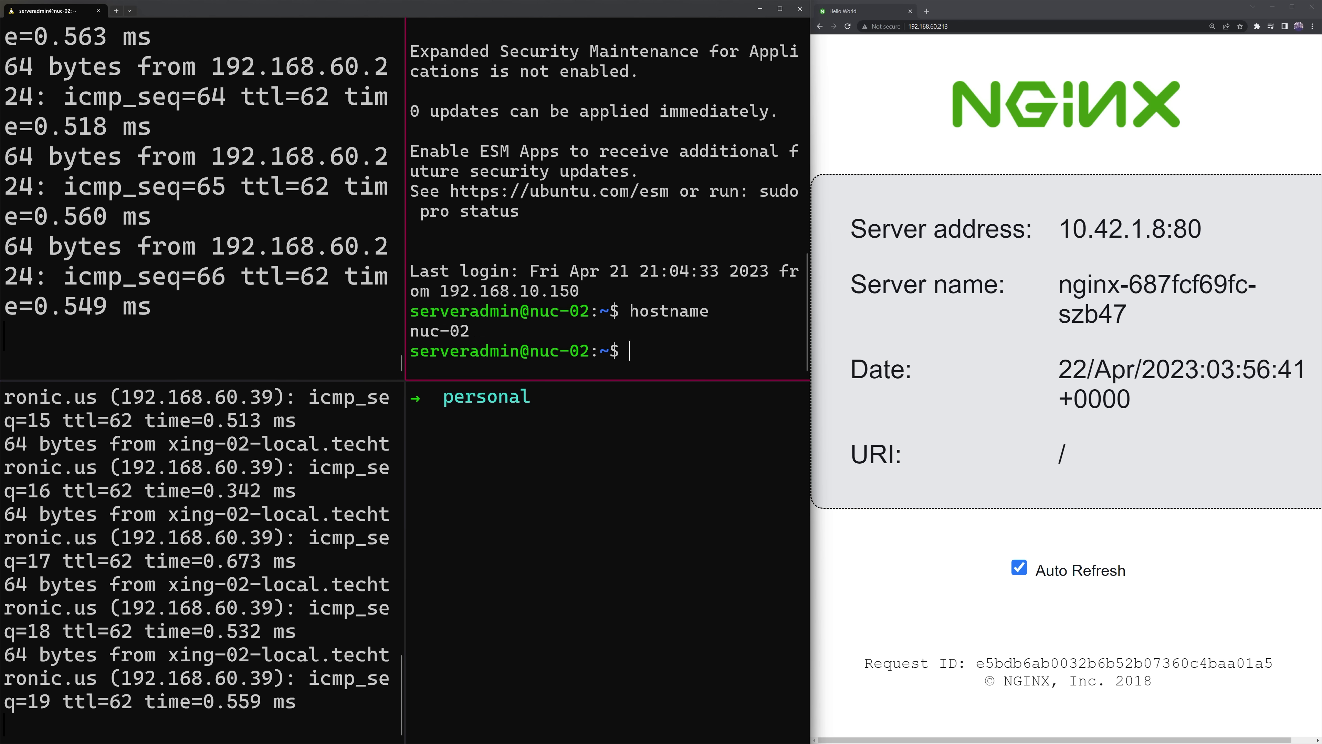
- Power off nuc-02 immediately with sudo shutdown -P now, supplying the sudo password
type("sudo shutdown")
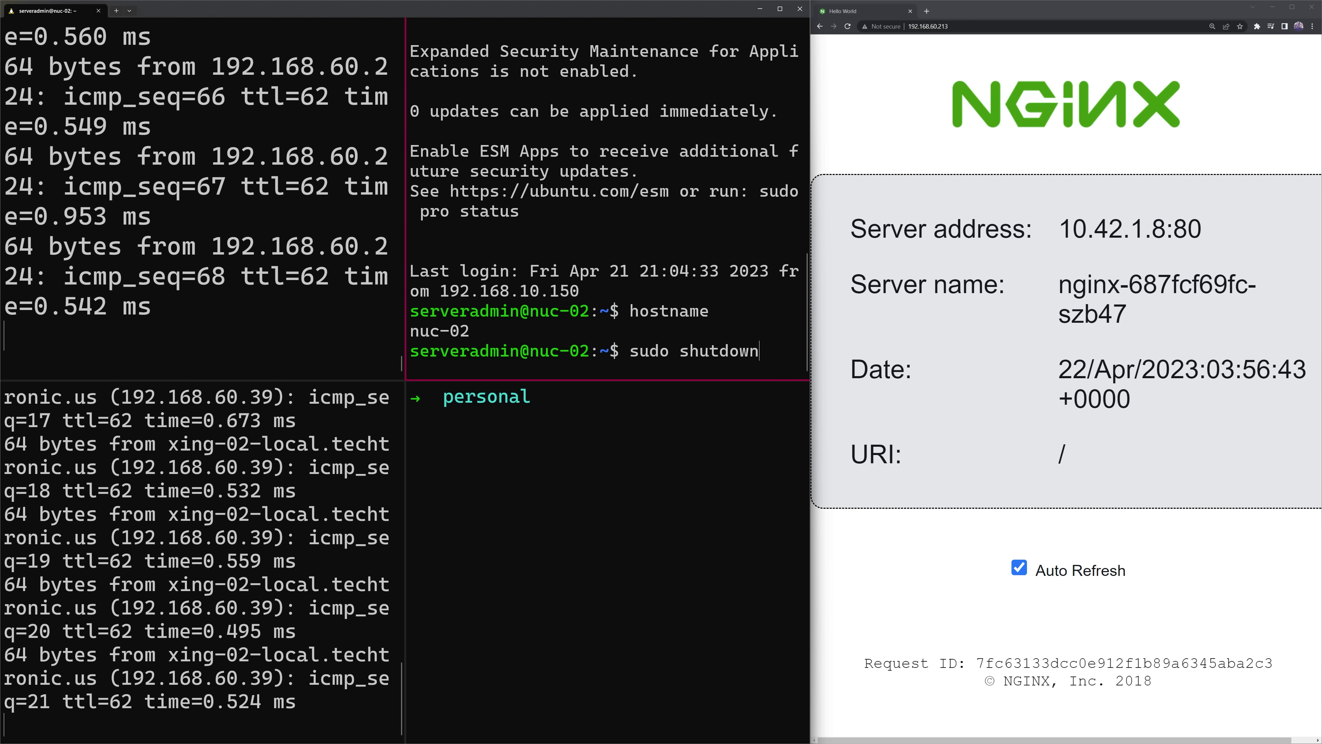
type(" -P now")
key("Return")
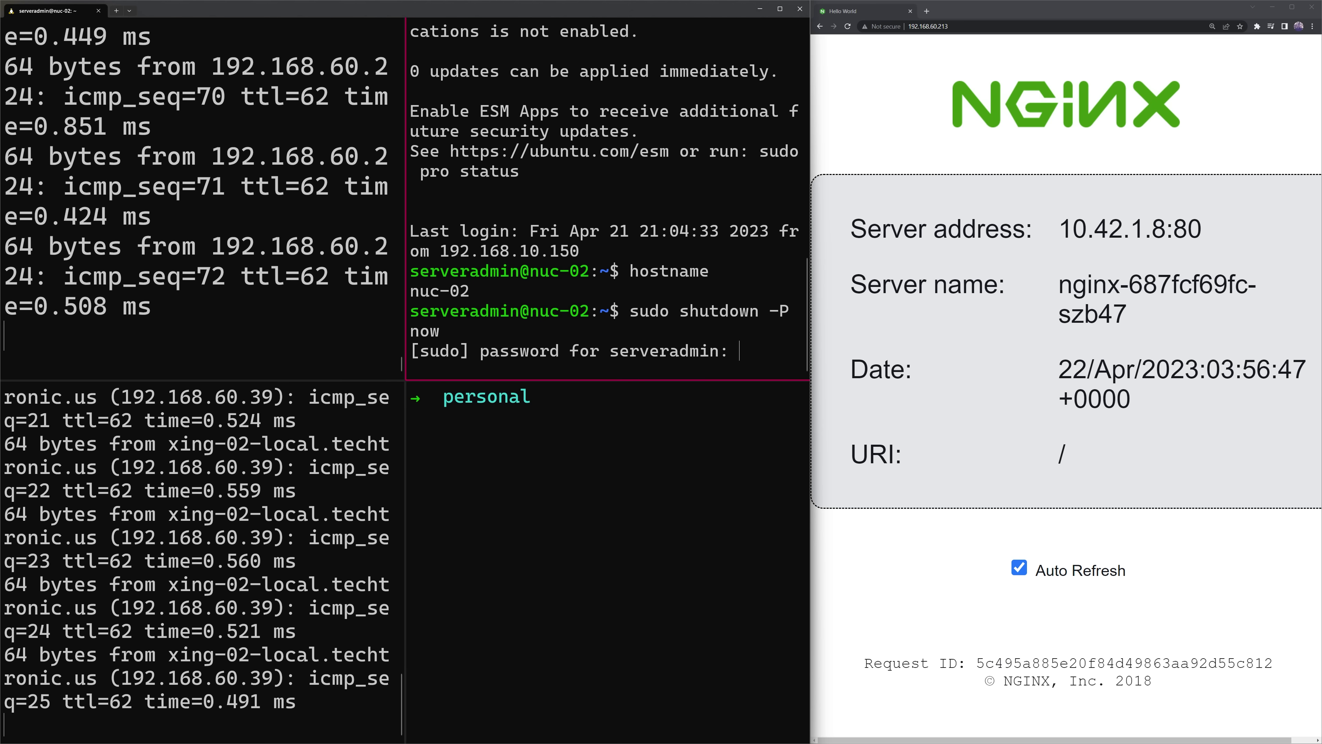
key("Return")
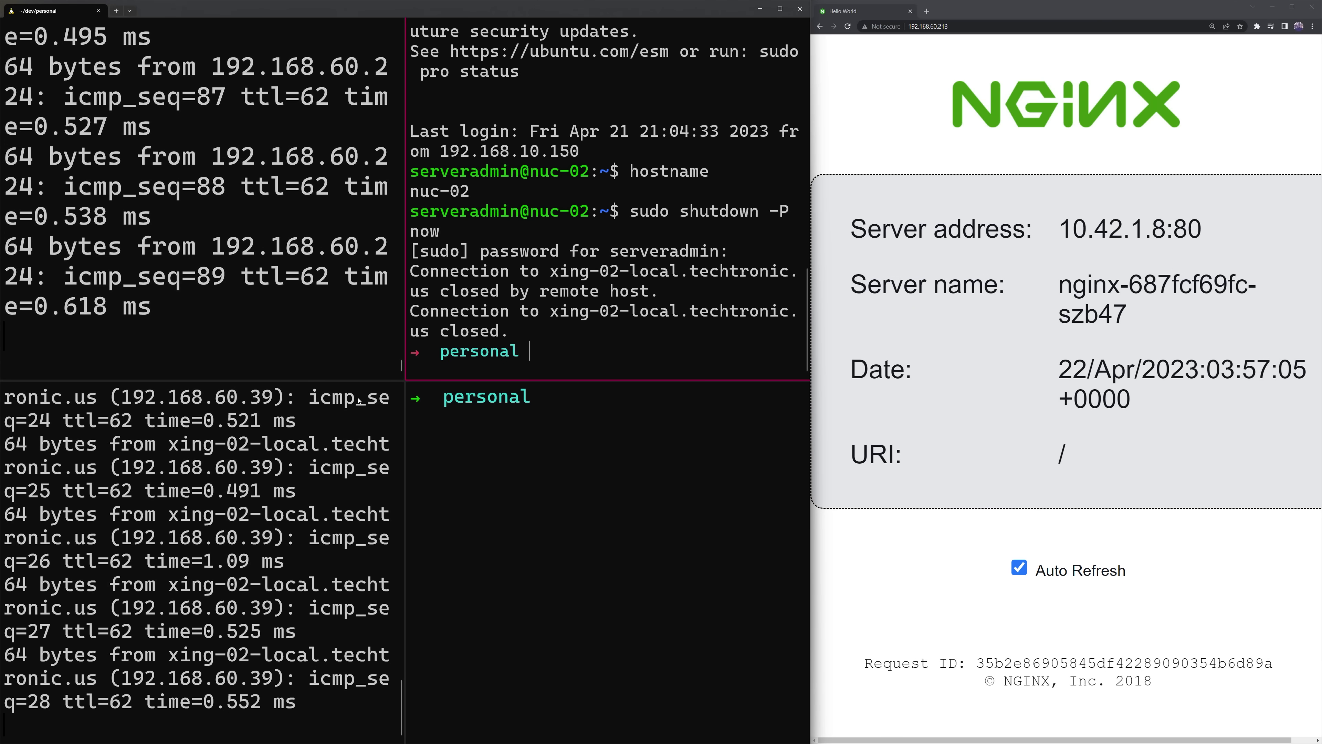
- List the cluster nodes with kubectl get nodes in the unused terminal pane
type("clear")
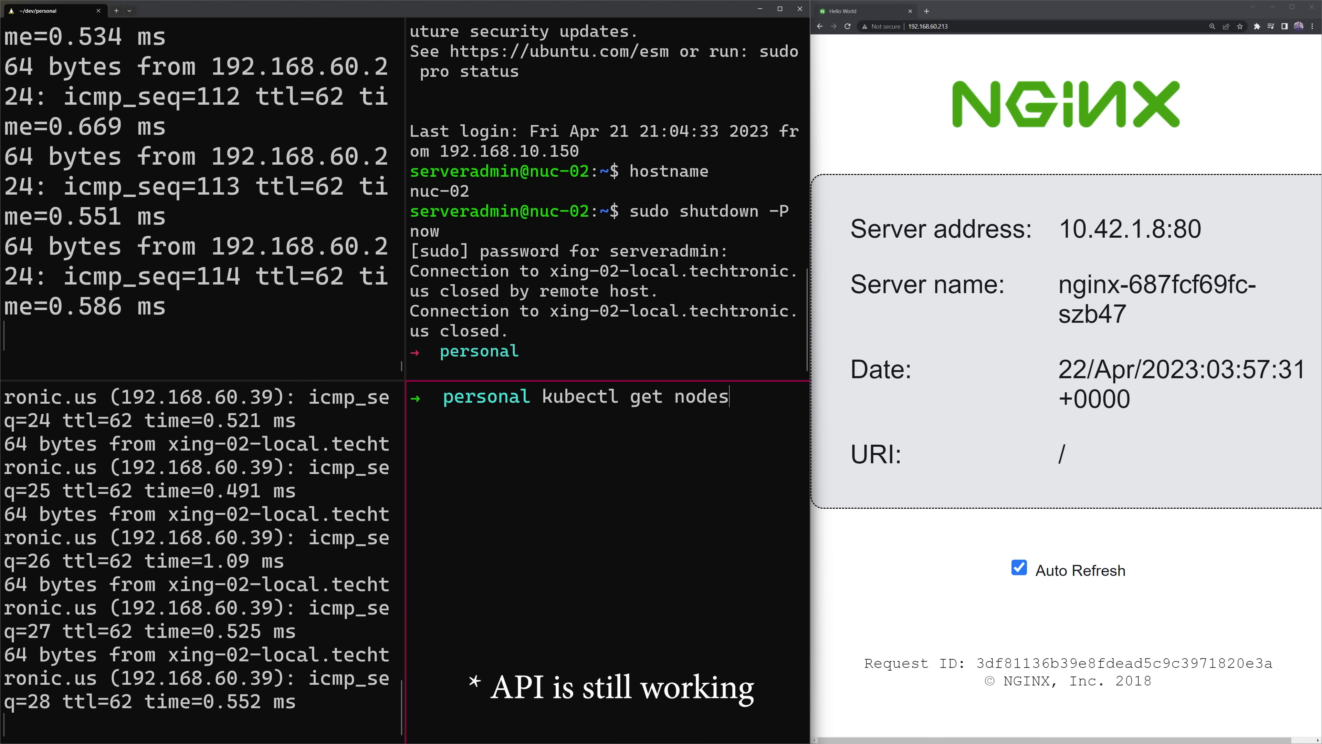
key("Return")
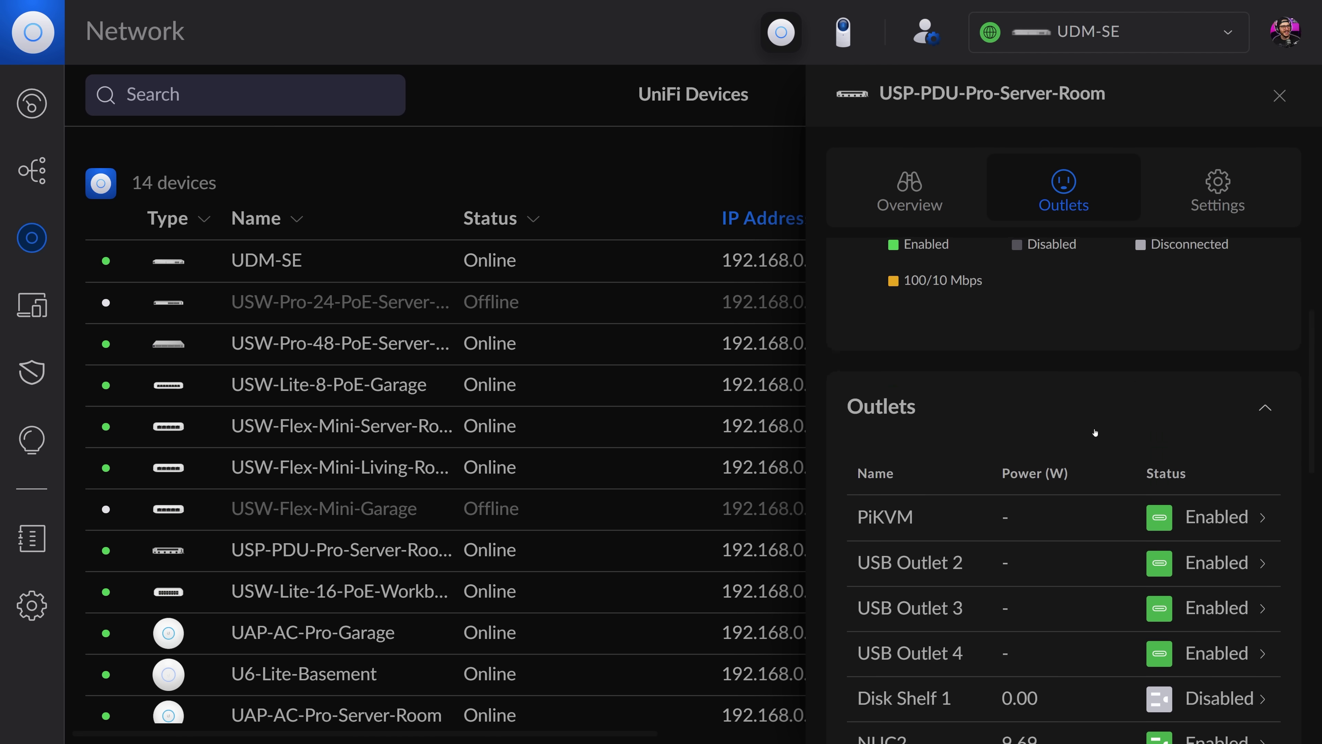
- In UniFi Network, examine the power draw of the NUC2, NUC3 and NUC1 outlets on USP-PDU-Pro-Server-Room
scroll(1034, 558, "down", 3)
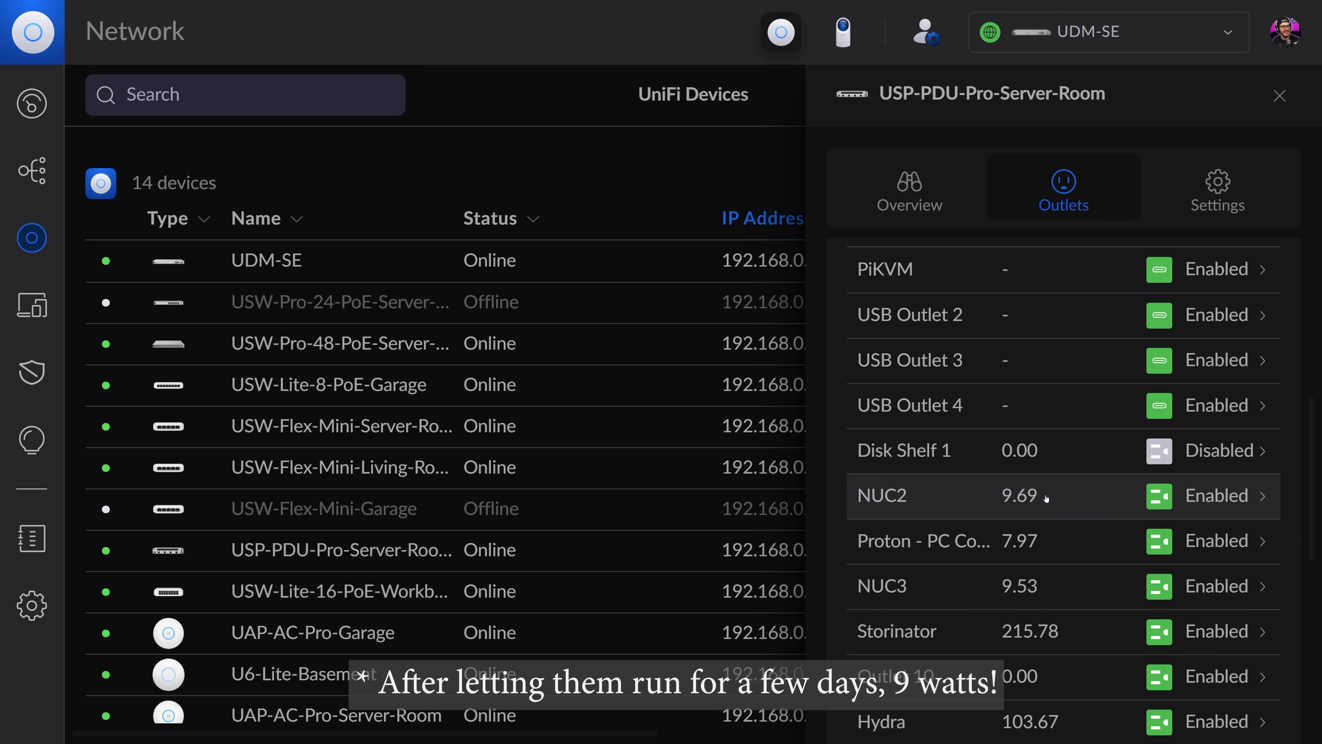
scroll(1034, 495, "down", 3)
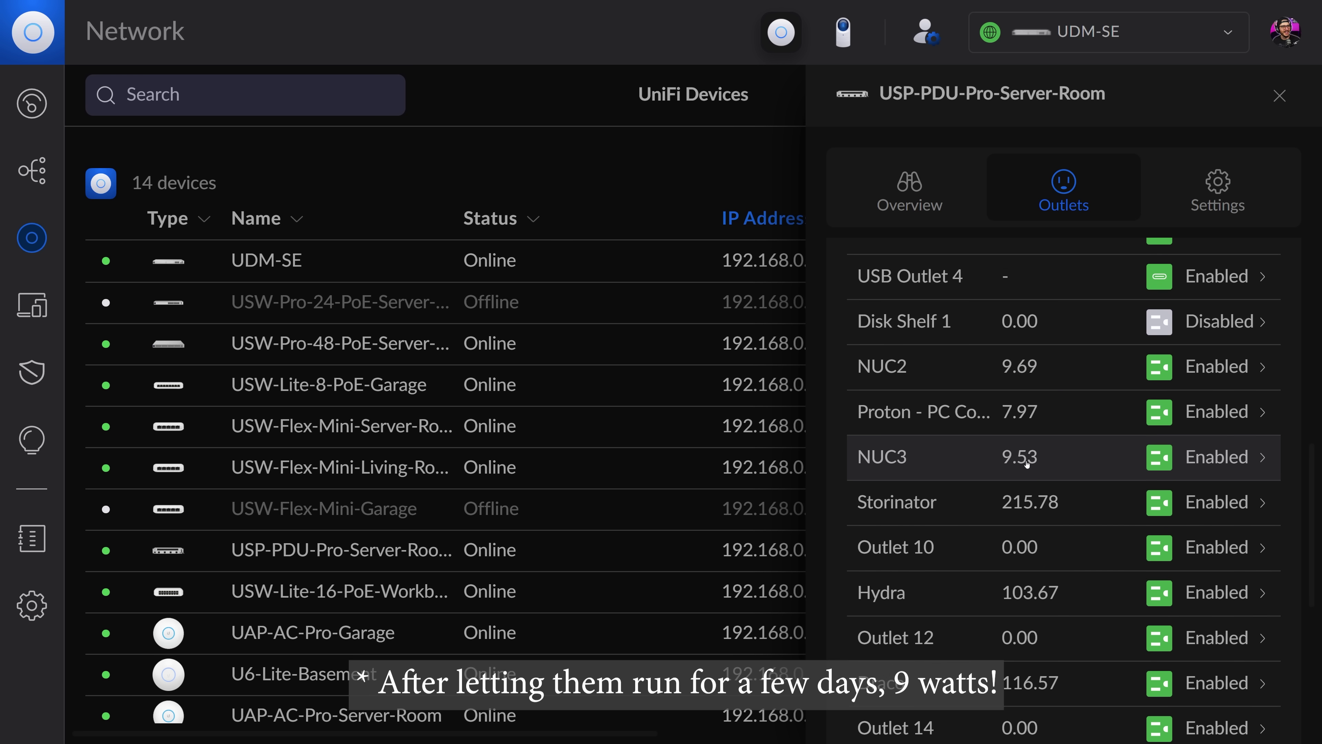
scroll(1027, 463, "down", 7)
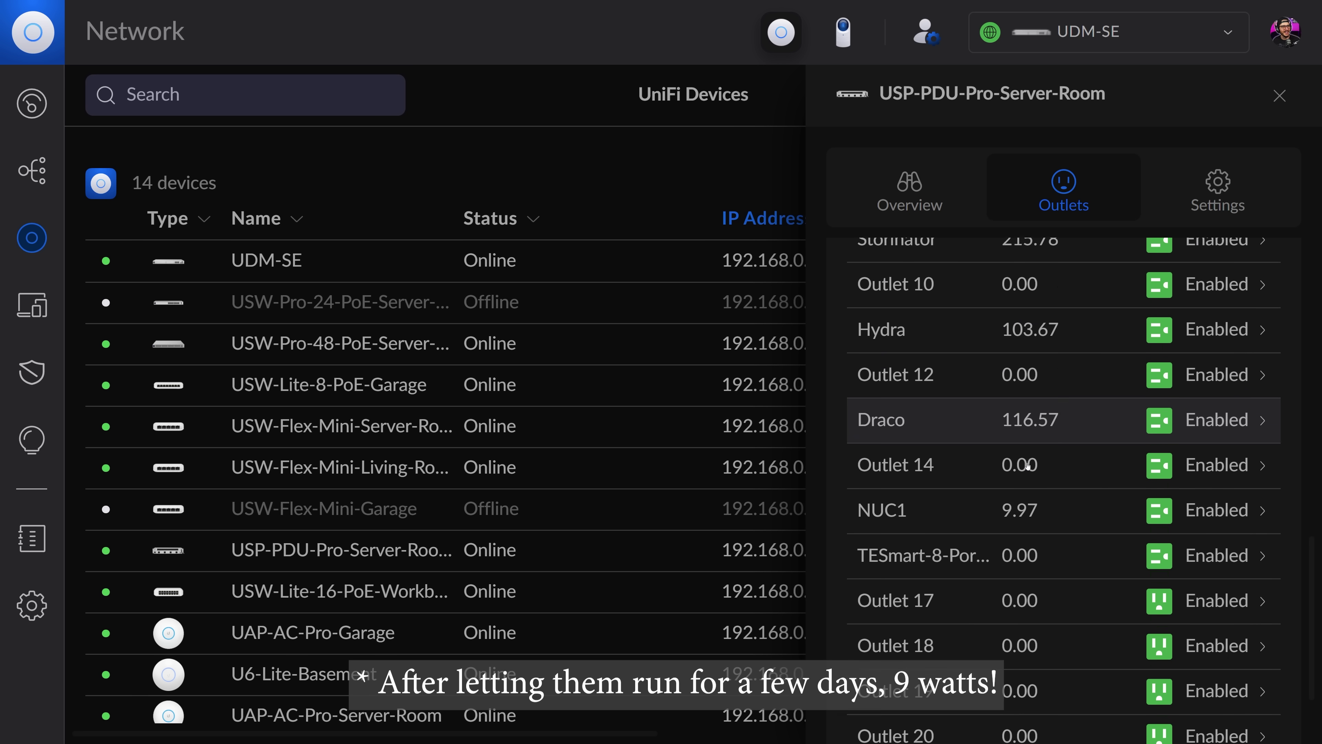